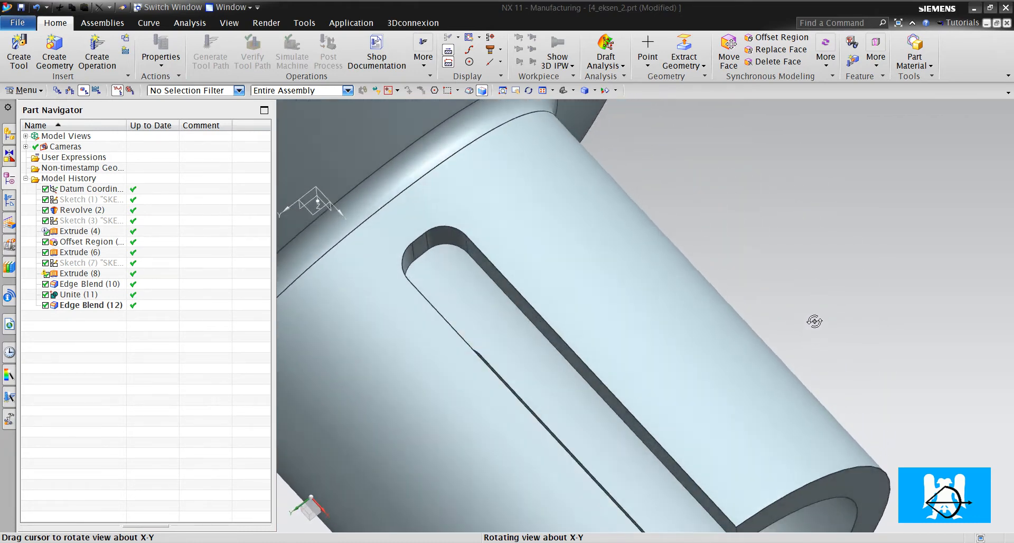
# Step: Extract a copy of the complete slotted flange-and-tube solid body
pyautogui.scroll(4, 680, 308)
pyautogui.scroll(-5, 750, 295)
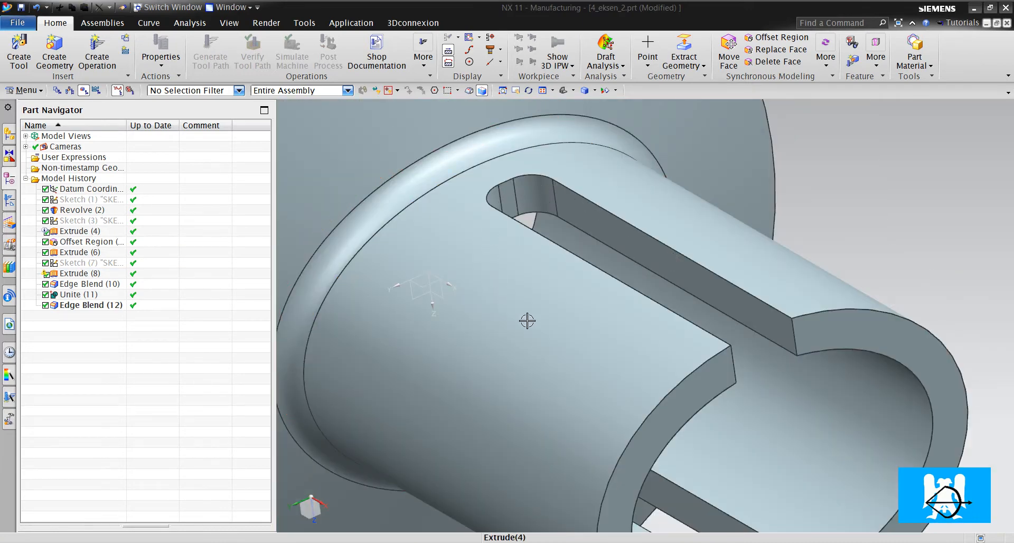
pyautogui.scroll(4, 547, 194)
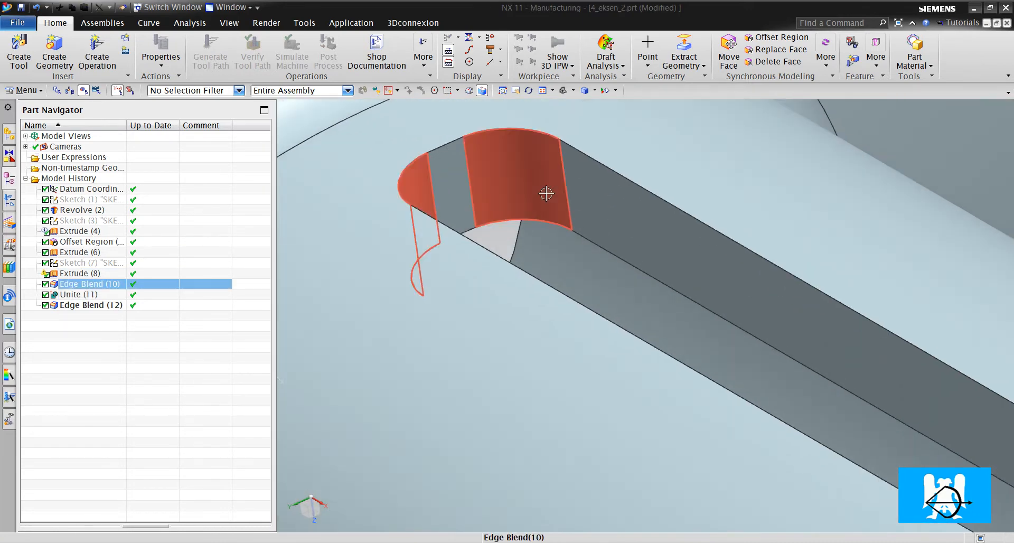
pyautogui.scroll(-5, 554, 201)
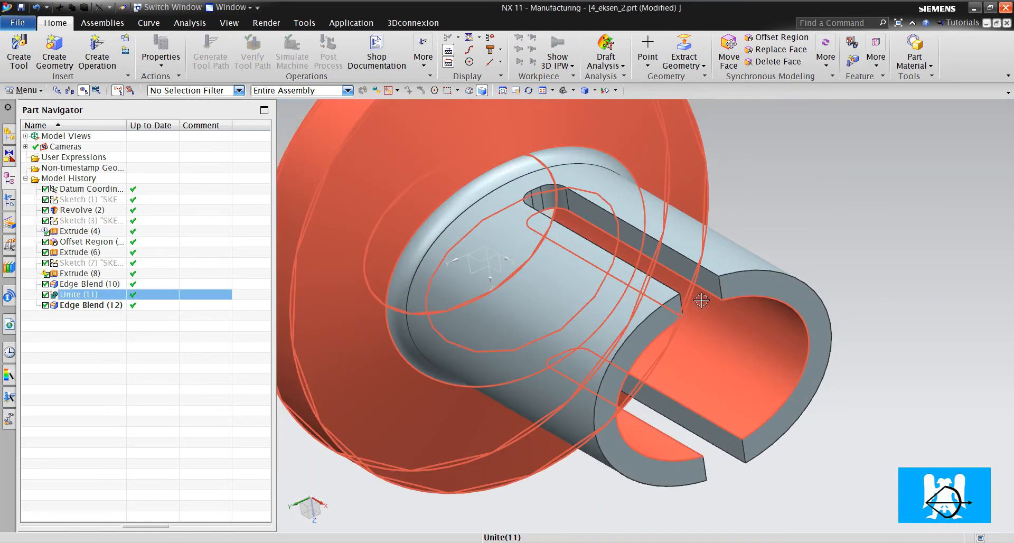
pyautogui.moveTo(698, 302)
pyautogui.mouseDown(button='middle')
pyautogui.moveTo(718, 317)
pyautogui.moveTo(720, 354)
pyautogui.moveTo(696, 344)
pyautogui.moveTo(710, 287)
pyautogui.mouseUp(button='middle')
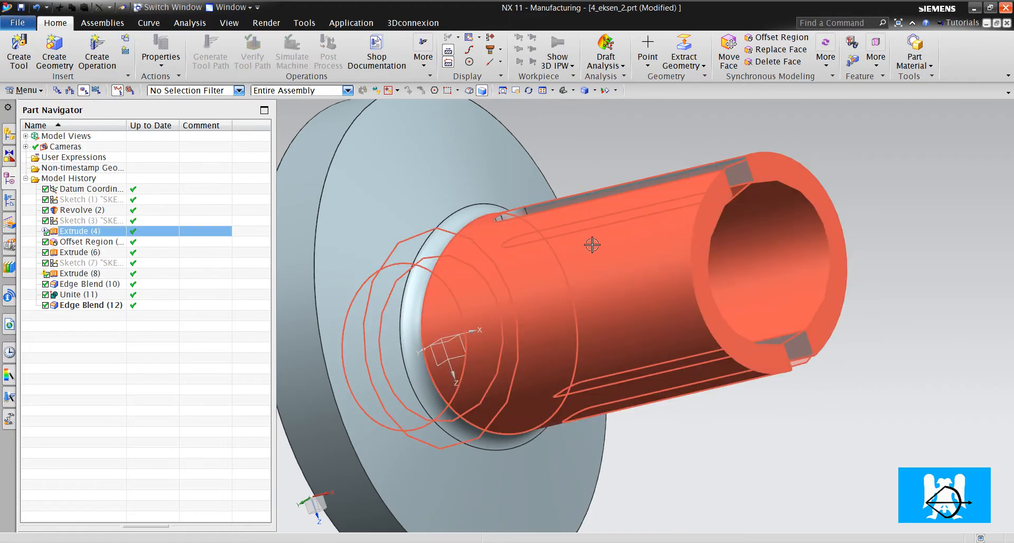
pyautogui.moveTo(747, 252); pyautogui.dragTo(729, 238, button='middle')
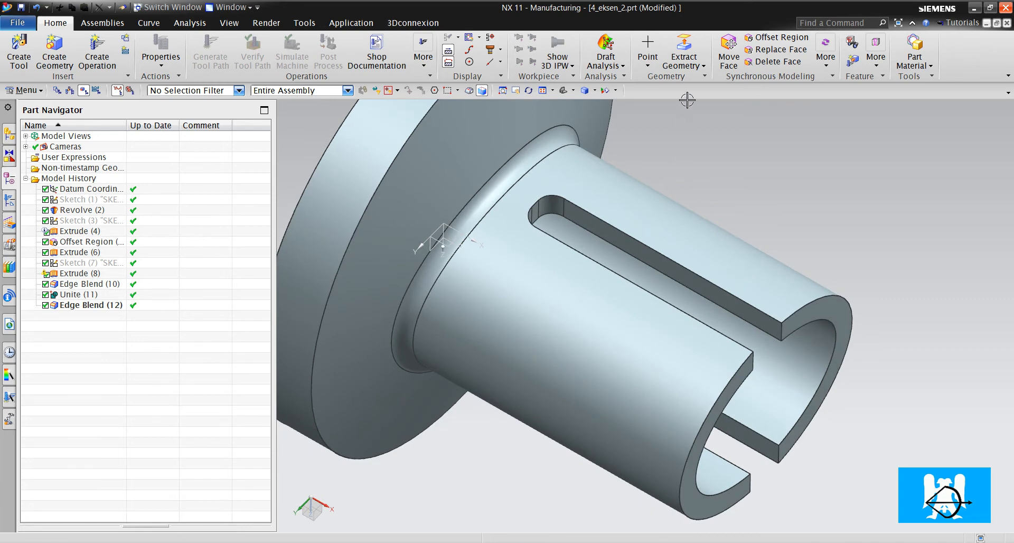
pyautogui.click(685, 48)
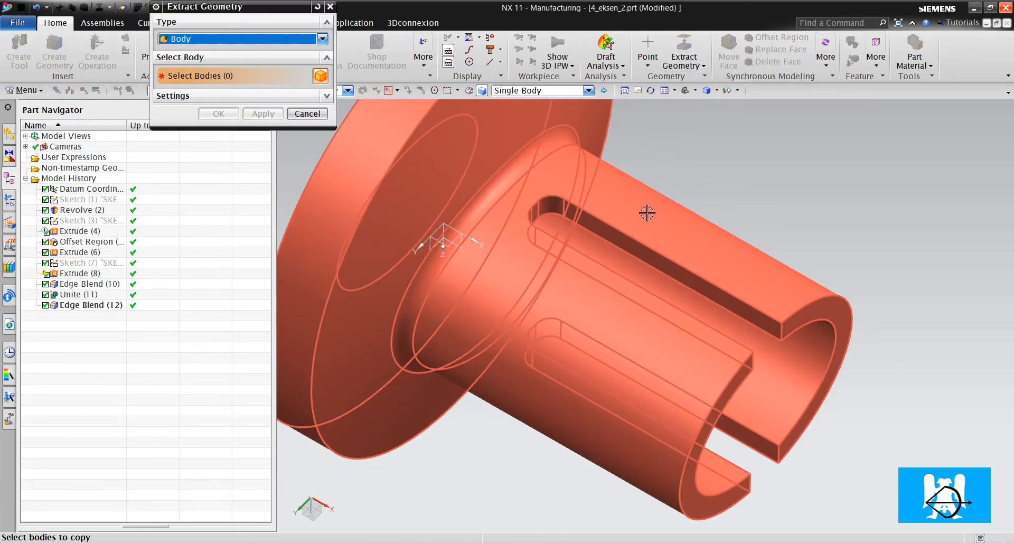
pyautogui.click(648, 214)
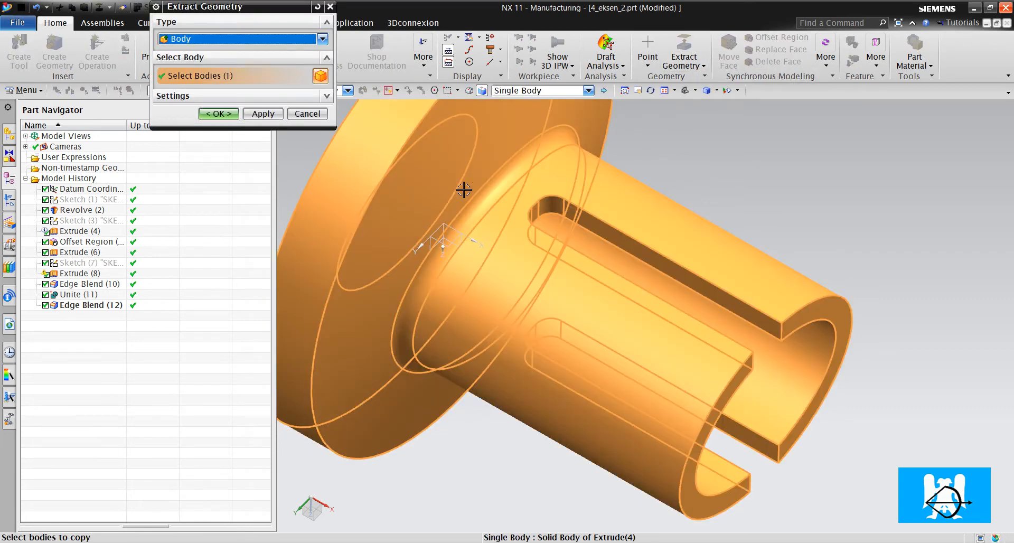
pyautogui.click(224, 113)
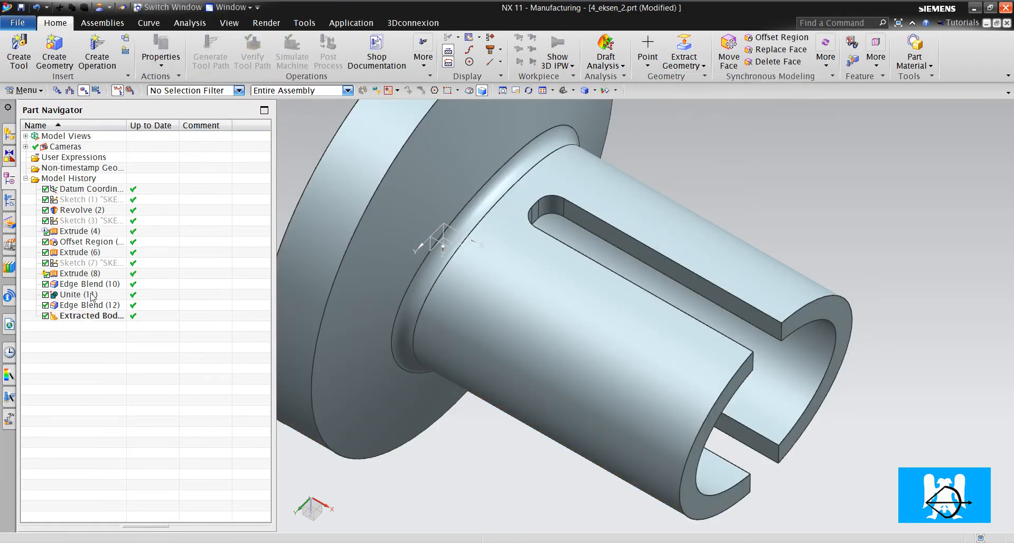
# Step: Isolate the extracted body by hiding it and inverting the shown and hidden objects
pyautogui.rightClick(95, 317)
pyautogui.click(119, 326)
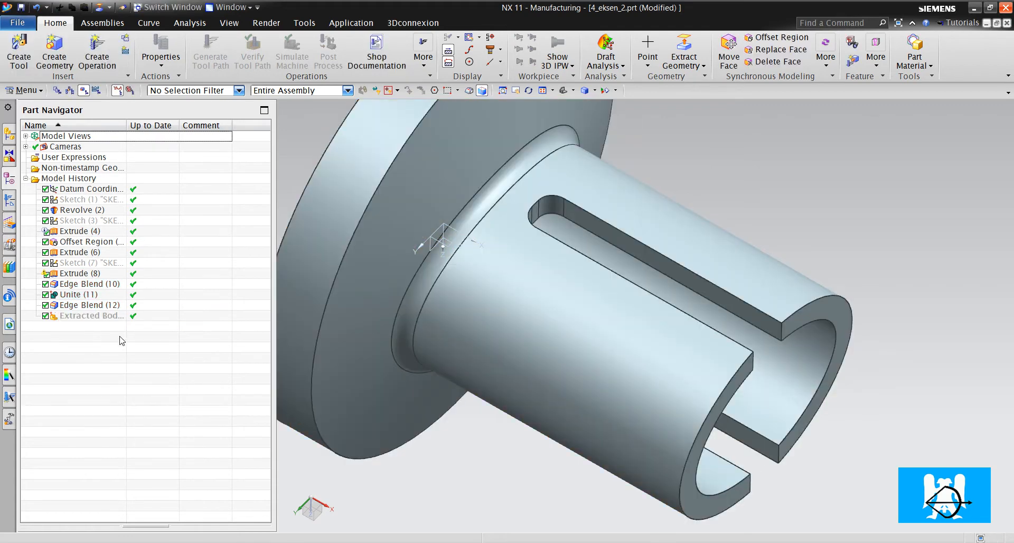
pyautogui.hotkey('ctrl', 'shift', 'b')
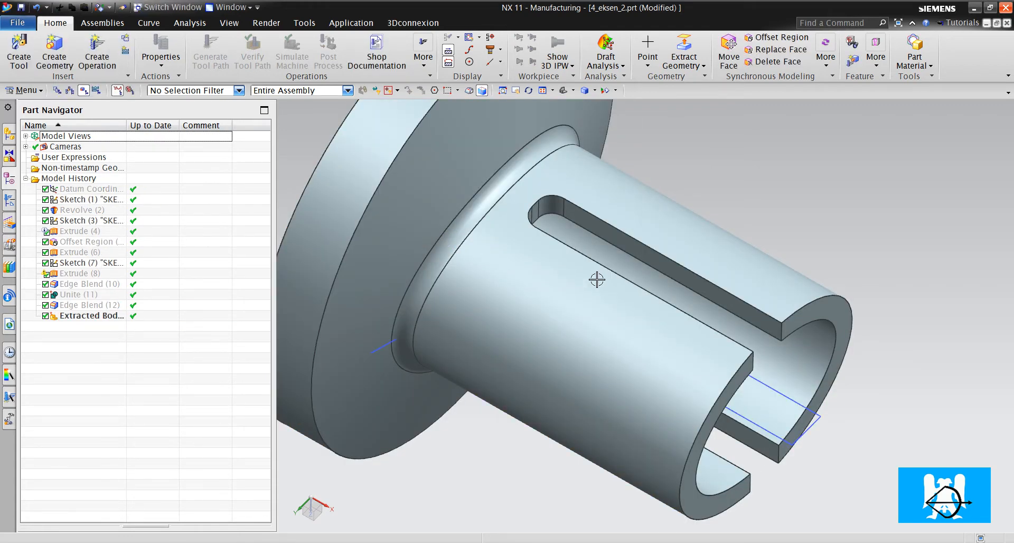
# Step: Hide all sketches so that only the extracted body is displayed
pyautogui.scroll(-3, 596, 280)
pyautogui.hotkey('ctrl', 'w')
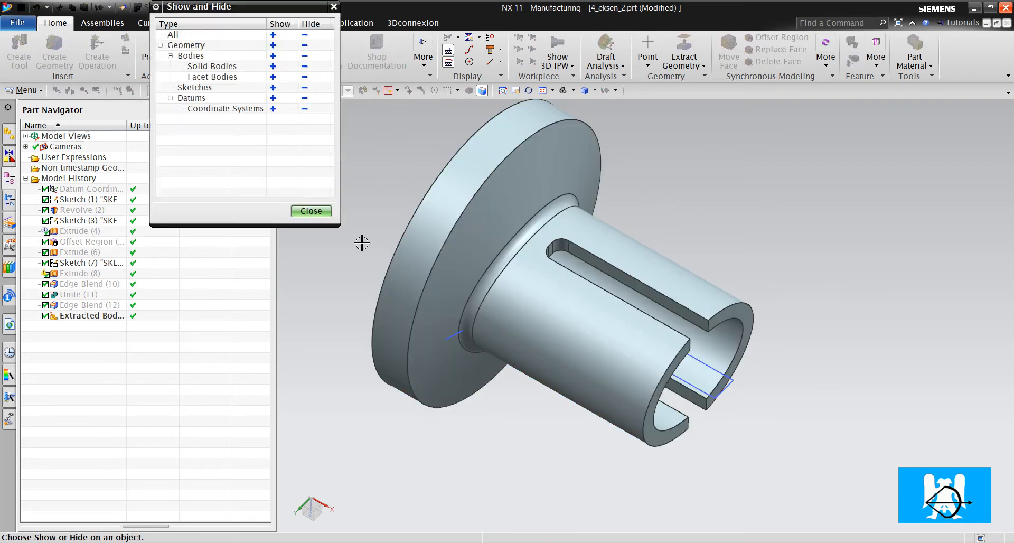
pyautogui.click(304, 87)
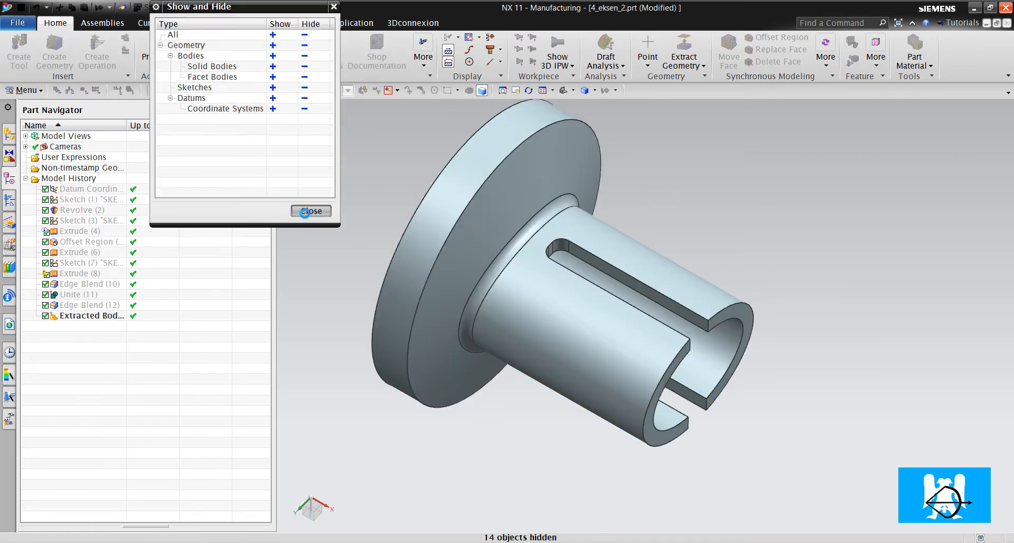
pyautogui.click(310, 211)
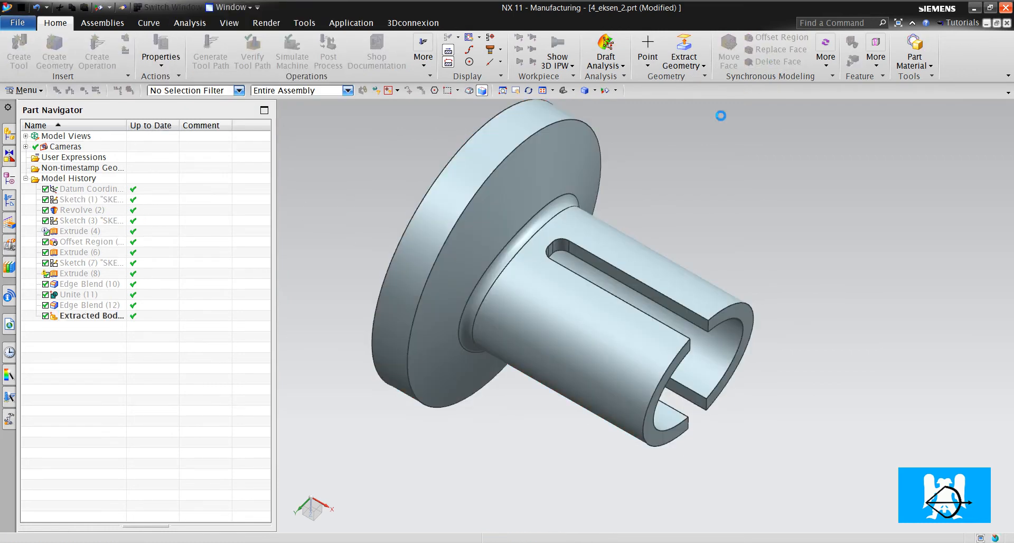
# Step: Delete the tangent faces of both longitudinal slots in the tube of the extracted body
pyautogui.scroll(5, 593, 280)
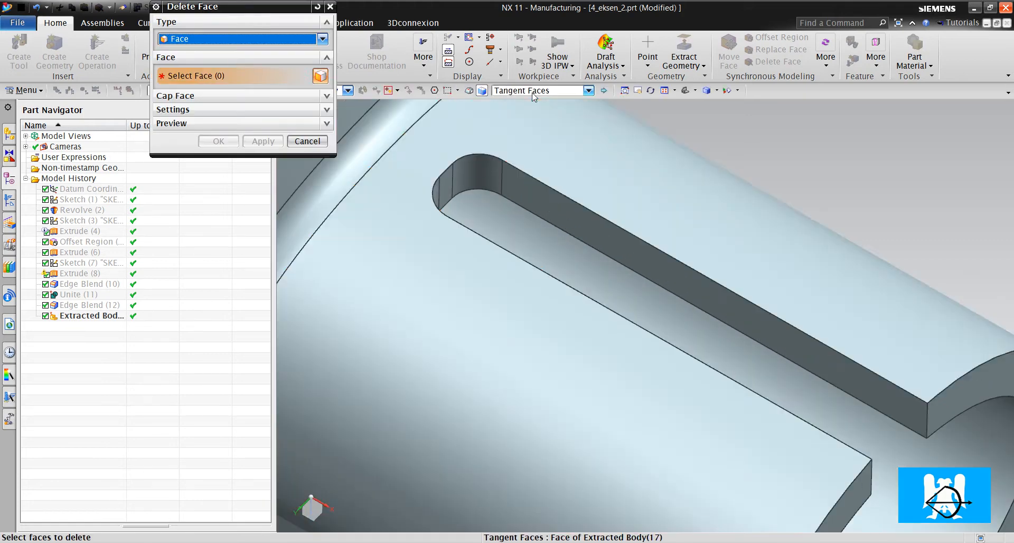
pyautogui.click(534, 193)
pyautogui.scroll(-5, 525, 233)
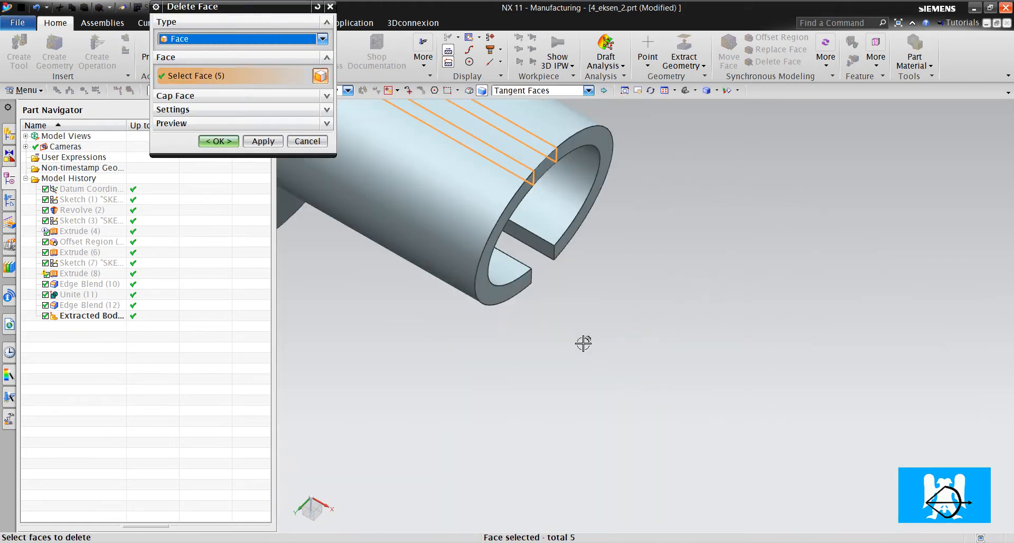
pyautogui.scroll(2, 570, 291)
pyautogui.click(525, 218)
pyautogui.scroll(-3, 715, 387)
pyautogui.scroll(-3, 676, 367)
pyautogui.scroll(3, 548, 220)
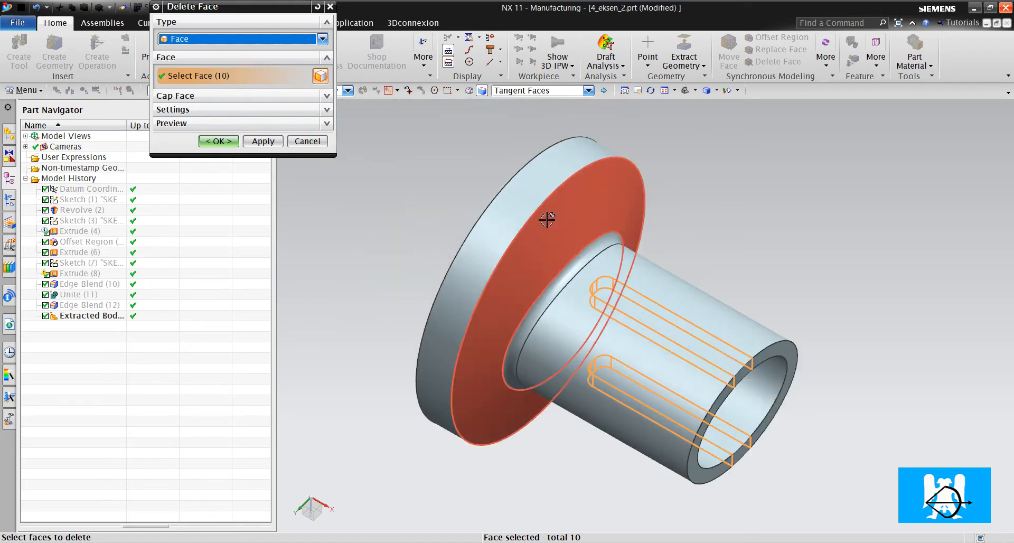
pyautogui.click(219, 141)
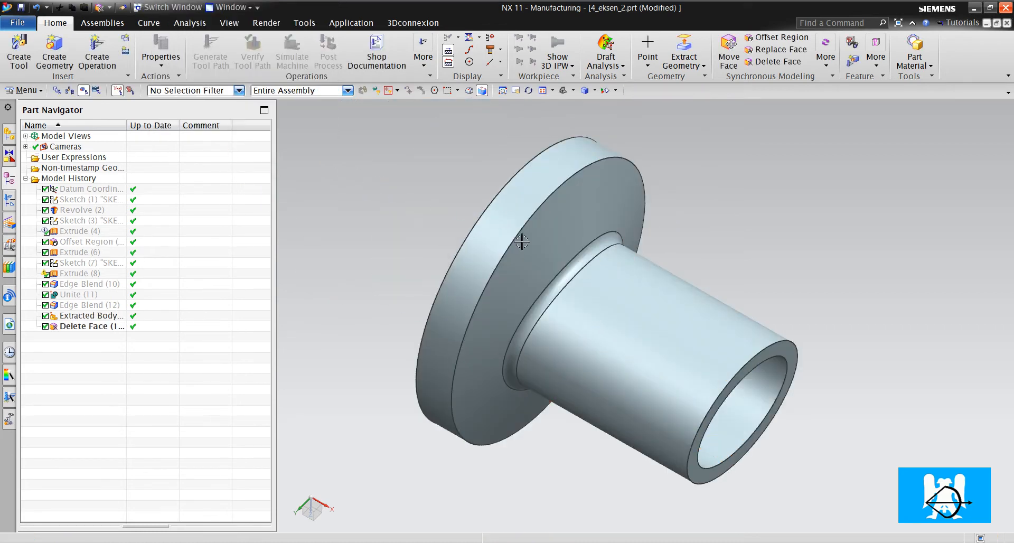
# Step: Specify the slot-free extracted body as the part geometry of WORKPIECE
pyautogui.scroll(-2, 522, 241)
pyautogui.click(11, 199)
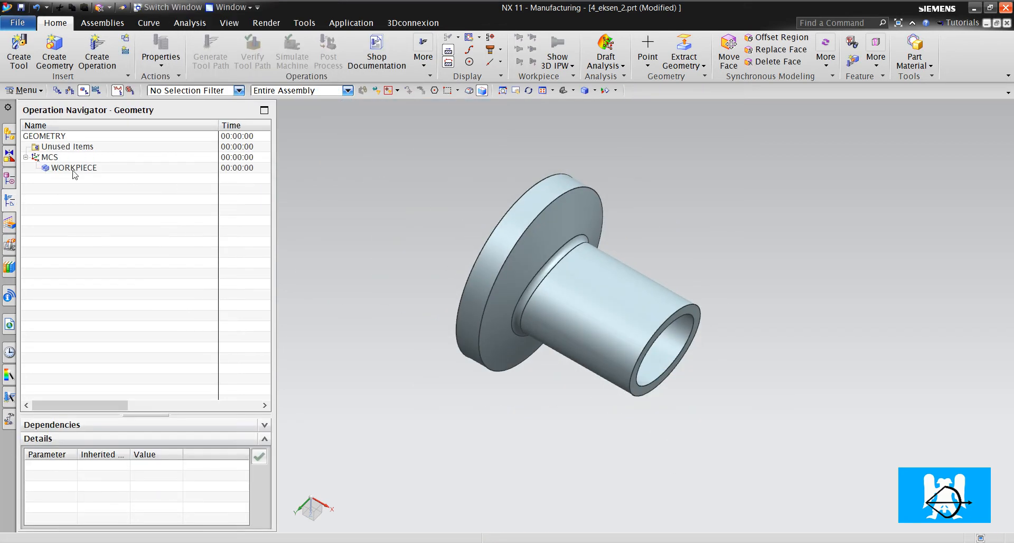
pyautogui.doubleClick(74, 168)
pyautogui.click(304, 42)
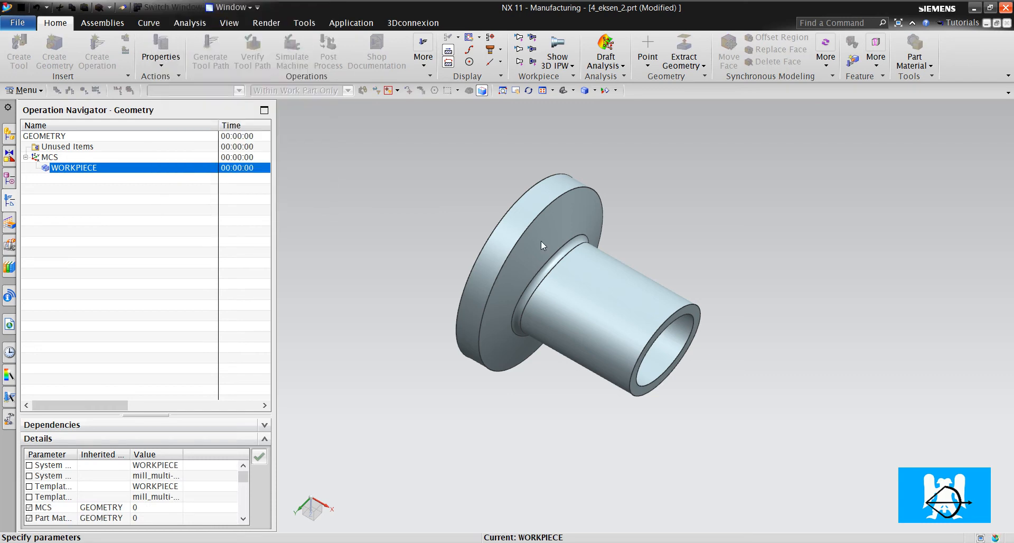
pyautogui.click(564, 276)
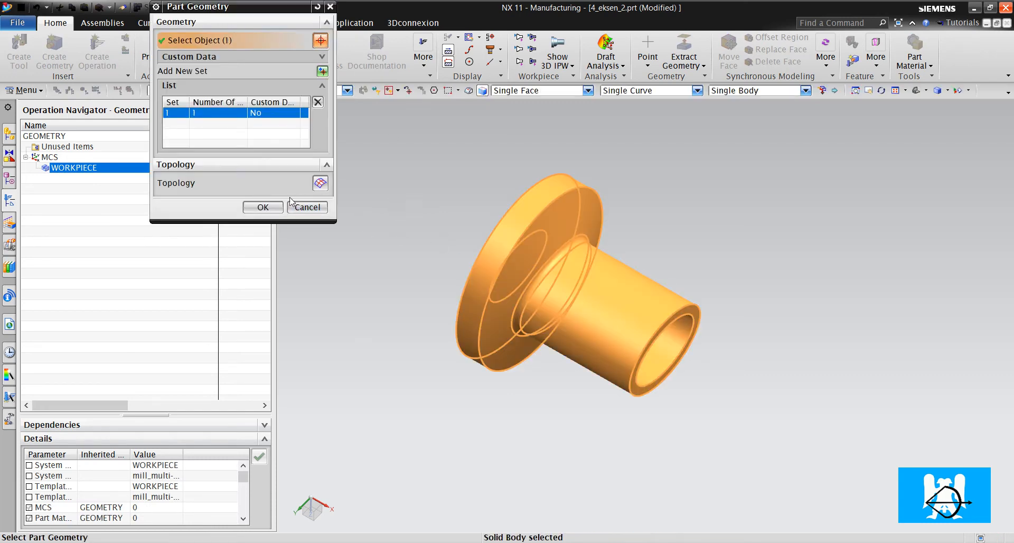
pyautogui.click(262, 206)
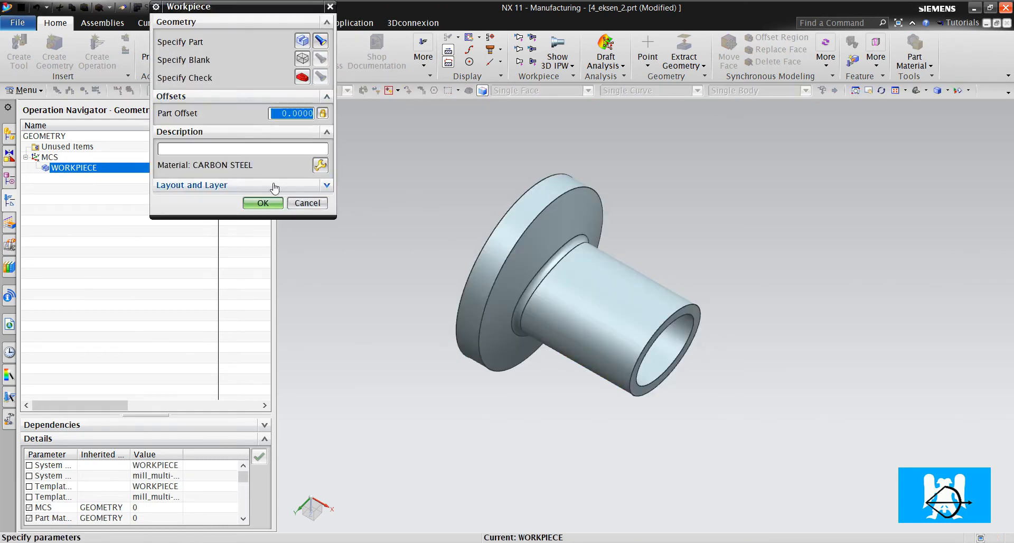
pyautogui.click(262, 203)
# Step: Create a mill_multi-axis VARIABLE_STREAMLINE operation that uses WORKPIECE as its geometry
pyautogui.scroll(5, 650, 297)
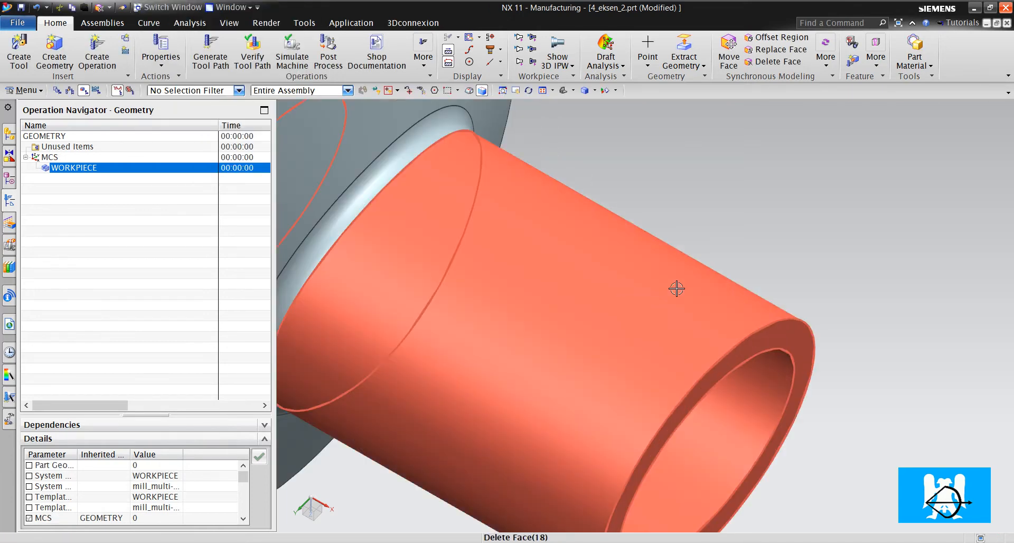
pyautogui.scroll(-4, 665, 291)
pyautogui.moveTo(648, 295); pyautogui.dragTo(625, 222, button='middle')
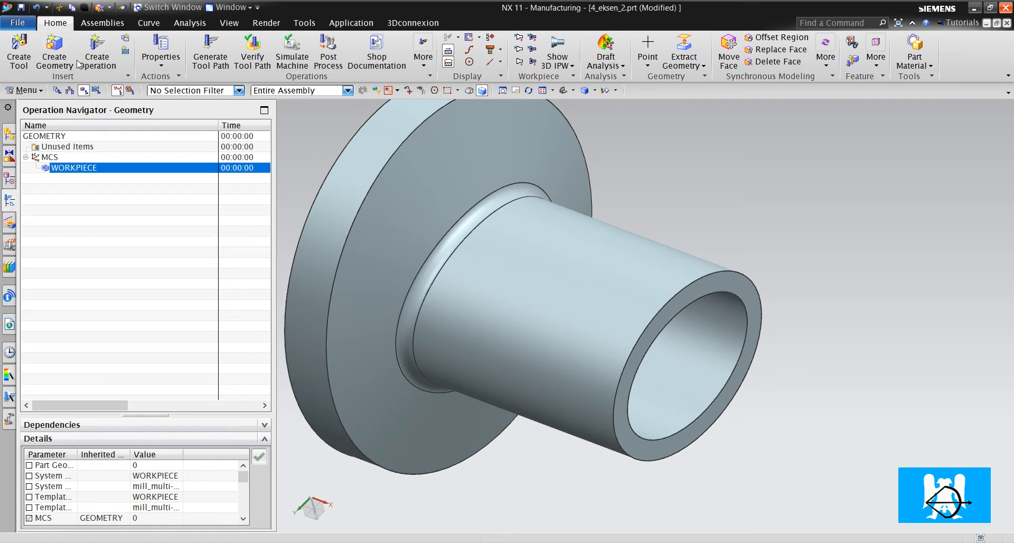
pyautogui.click(96, 58)
pyautogui.click(205, 39)
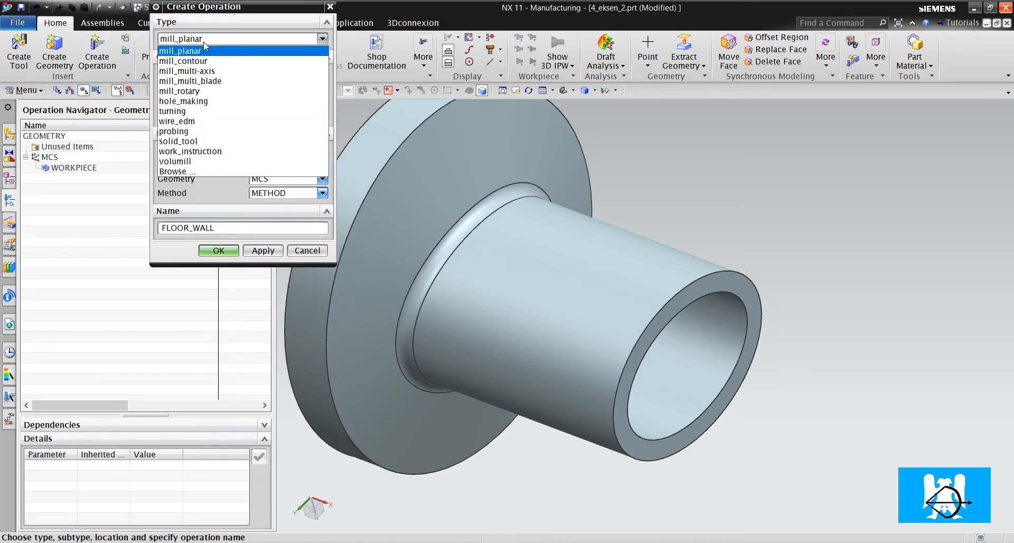
pyautogui.click(197, 71)
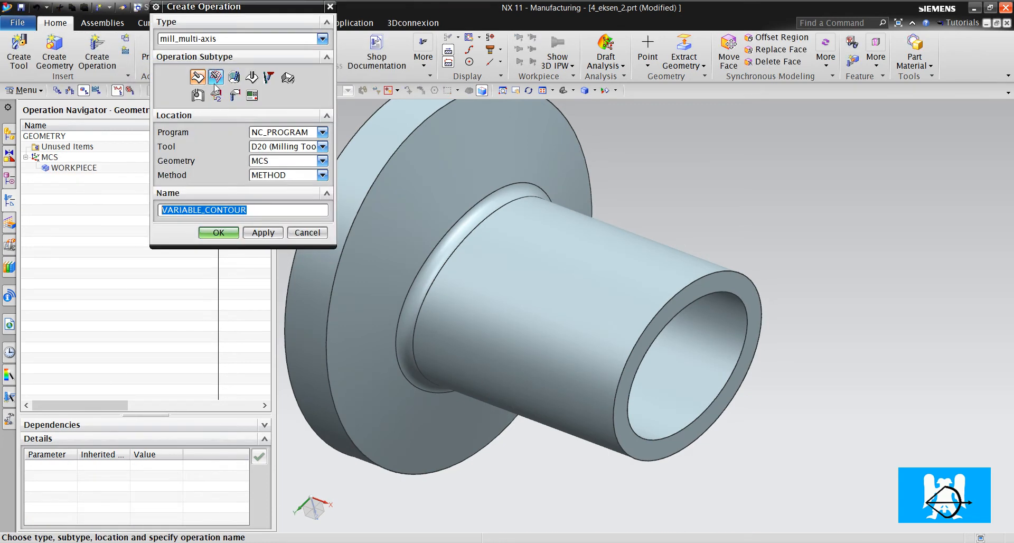
pyautogui.click(215, 79)
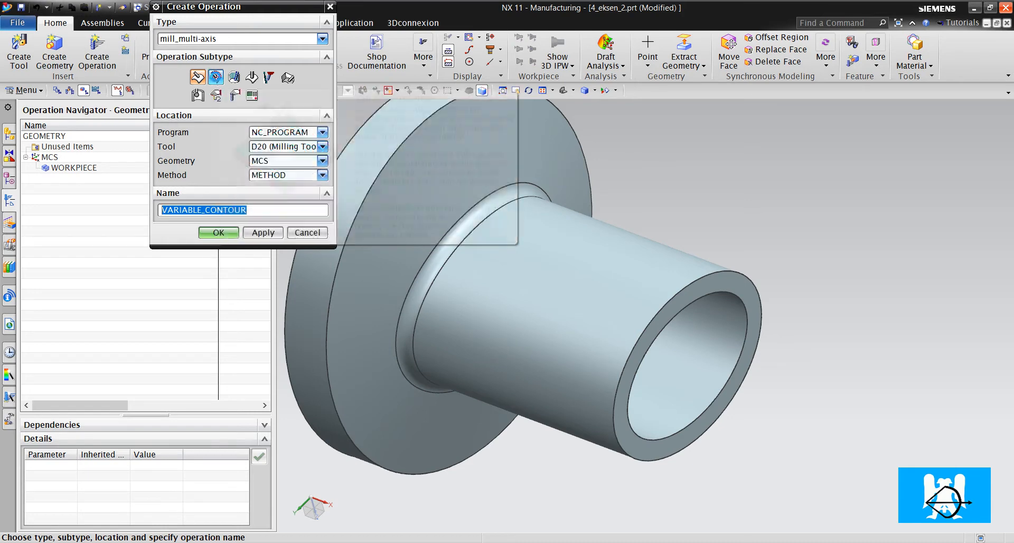
pyautogui.click(285, 160)
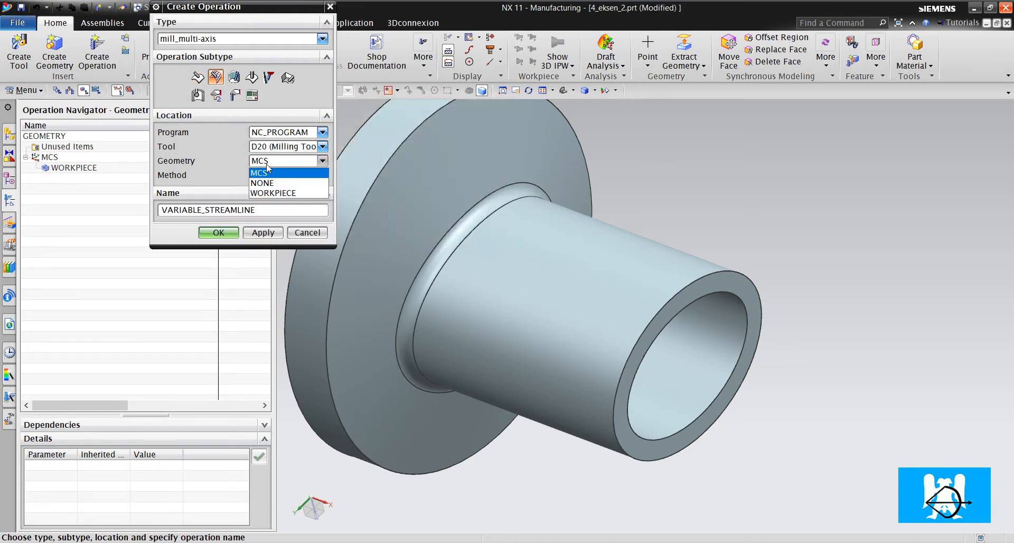
pyautogui.click(275, 193)
pyautogui.click(218, 232)
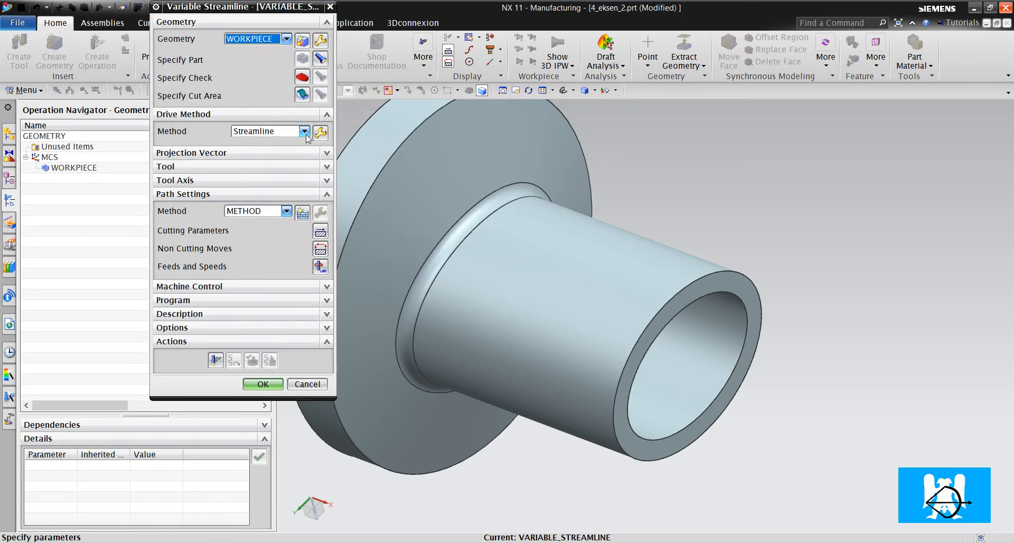
# Step: Define two streamline flow curves from the tube's outer end edge and its circular edge at the flange fillet
pyautogui.click(318, 136)
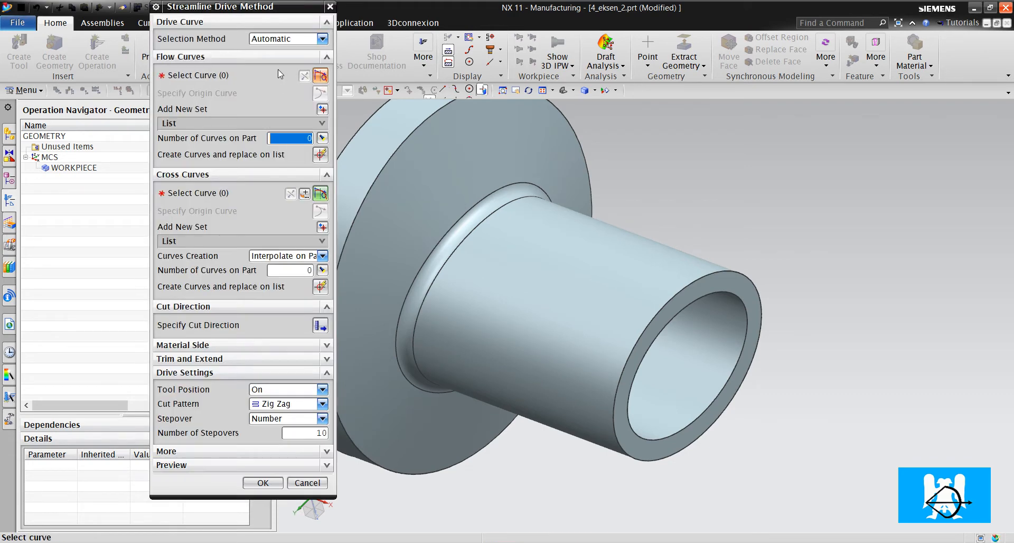
pyautogui.click(738, 270)
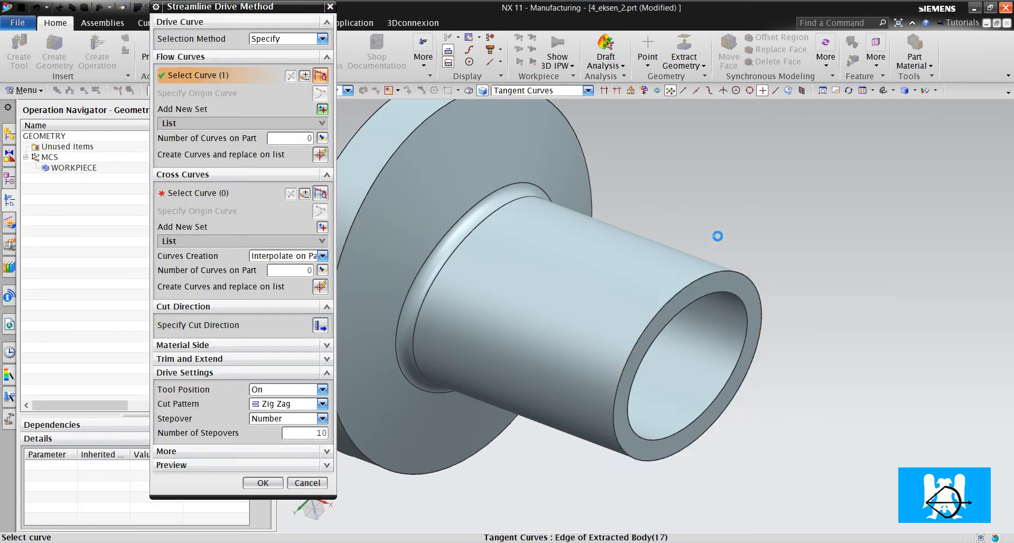
pyautogui.middleClick(700, 197)
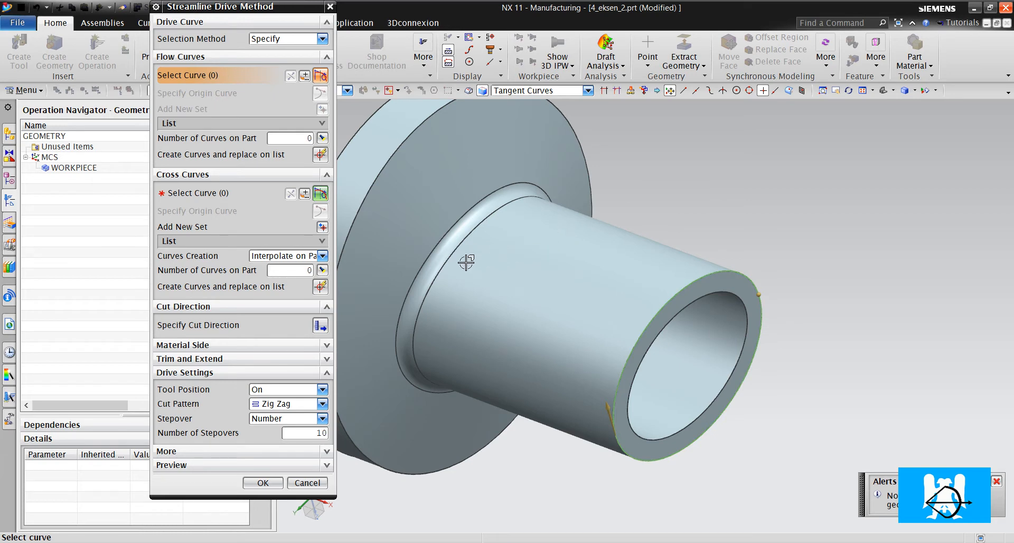
pyautogui.click(426, 301)
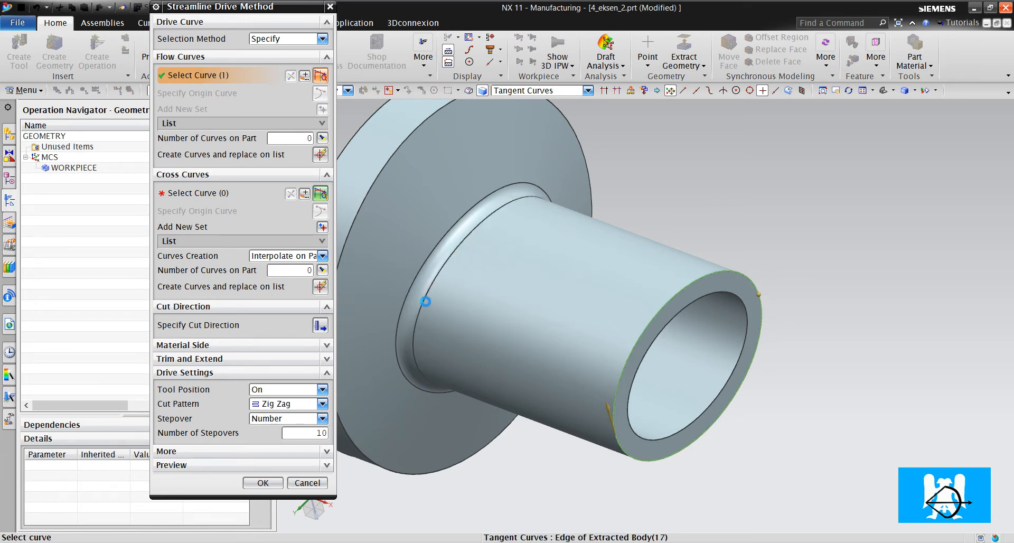
# Step: Set the drive's cut pattern to Helical or Spiral with a Constant stepover of 1 mm maximum distance
pyautogui.click(322, 404)
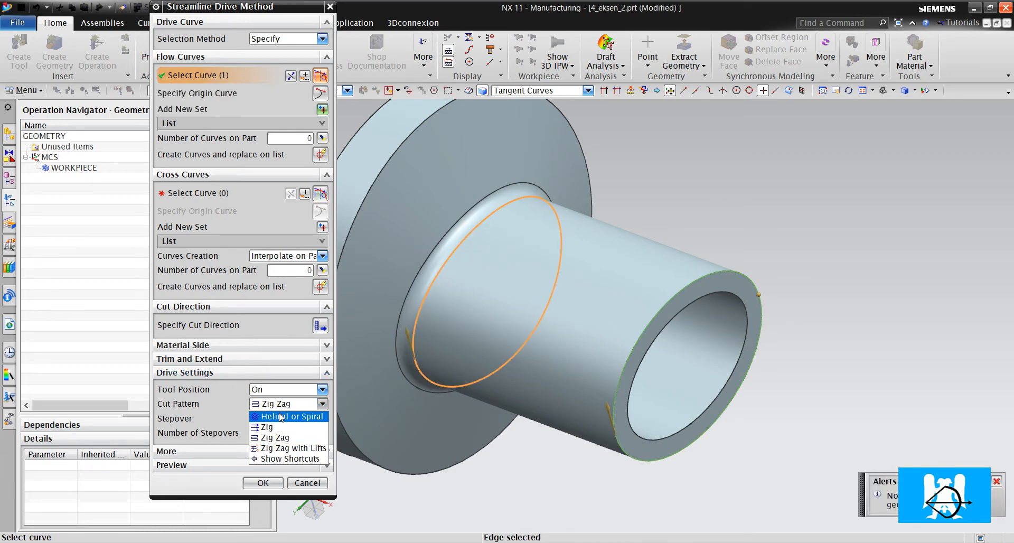
pyautogui.click(283, 414)
pyautogui.click(285, 422)
pyautogui.click(269, 434)
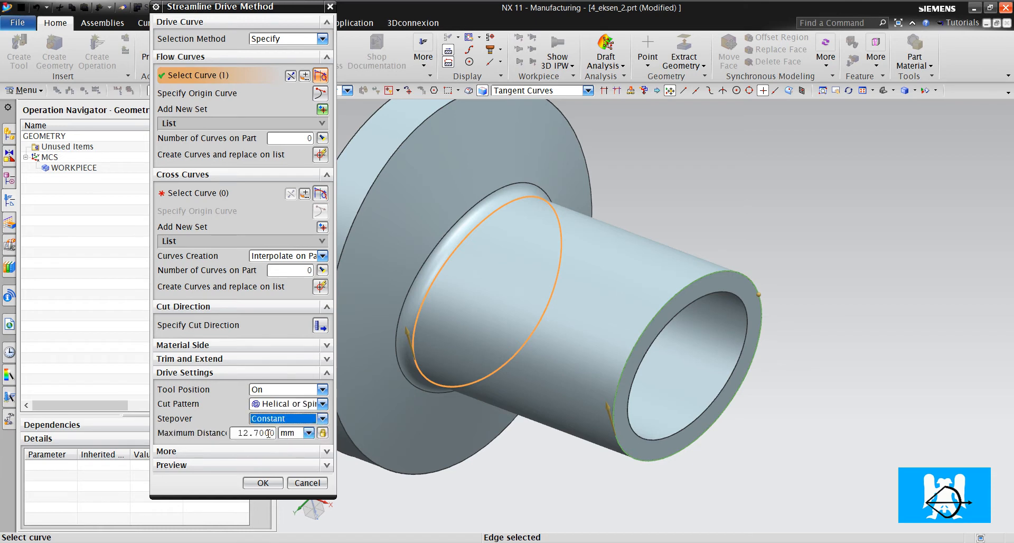
pyautogui.doubleClick(267, 433)
pyautogui.write('1')
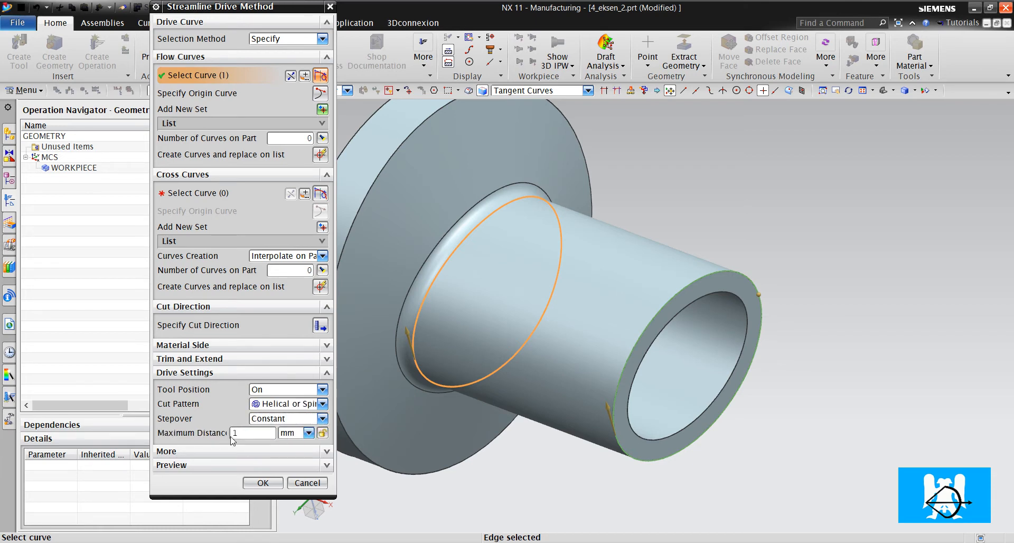
# Step: Set the streamline drive's cut step to Tolerances and accept the drive method
pyautogui.click(248, 452)
pyautogui.click(278, 469)
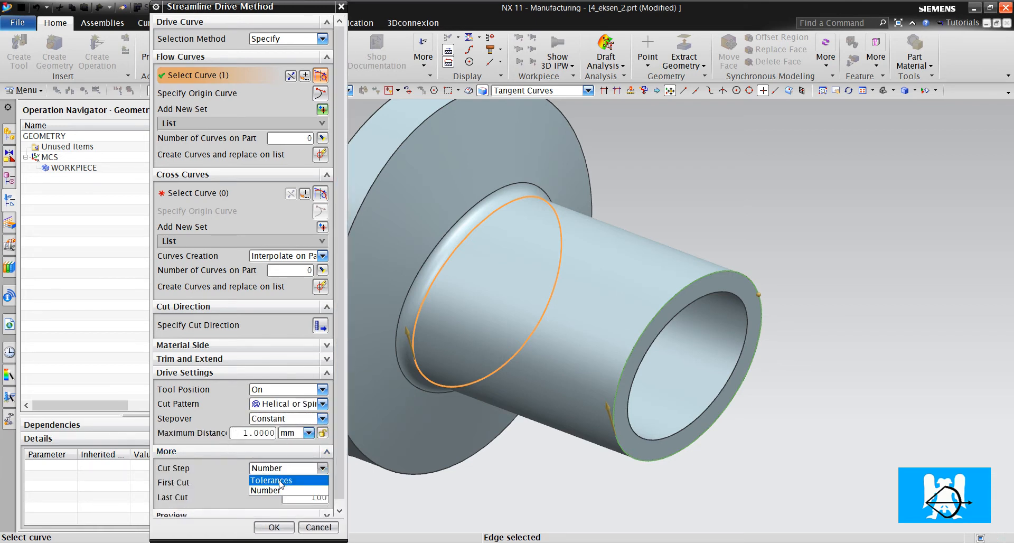
pyautogui.click(282, 487)
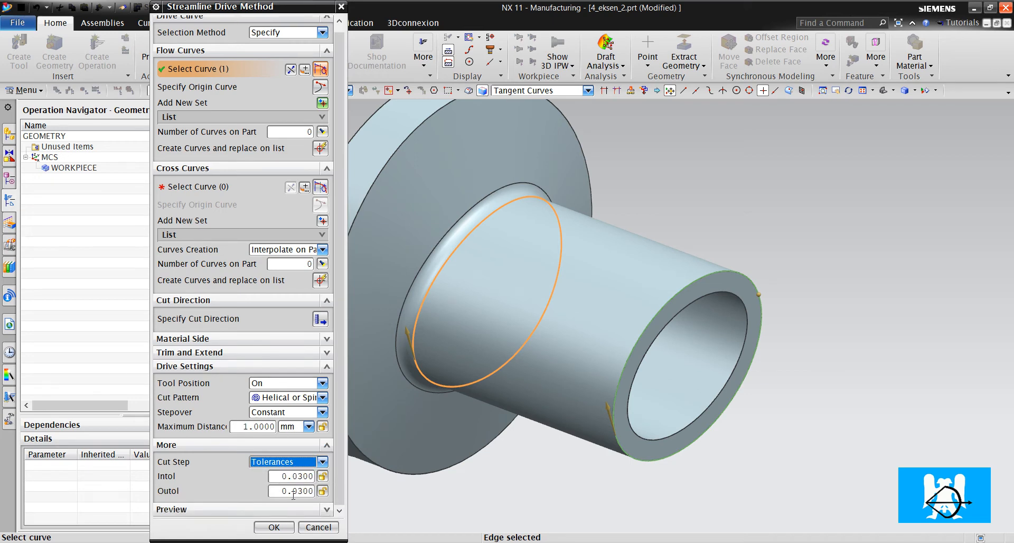
pyautogui.click(272, 527)
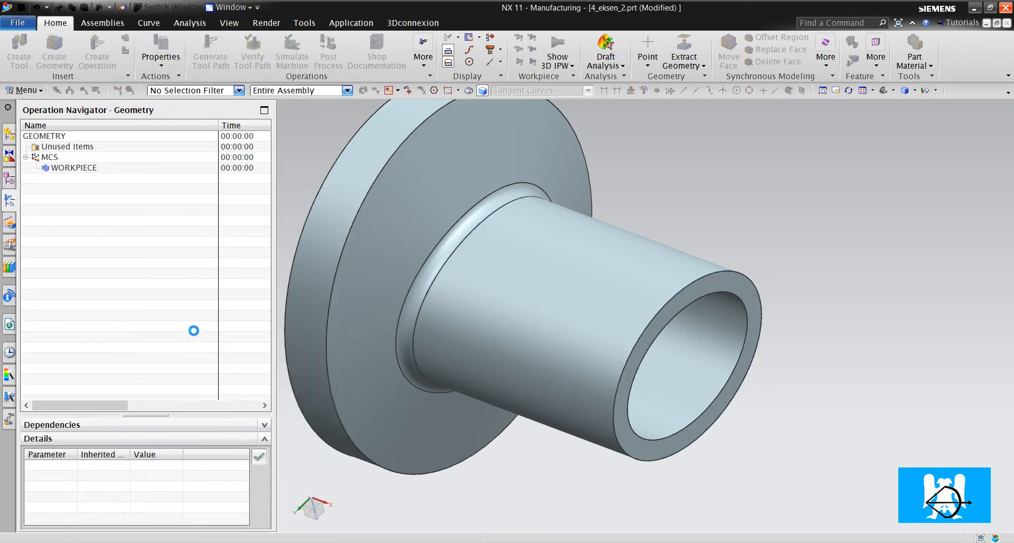
# Step: Set the projection vector to Toward Line, accepting the vector and point already specified
pyautogui.click(206, 153)
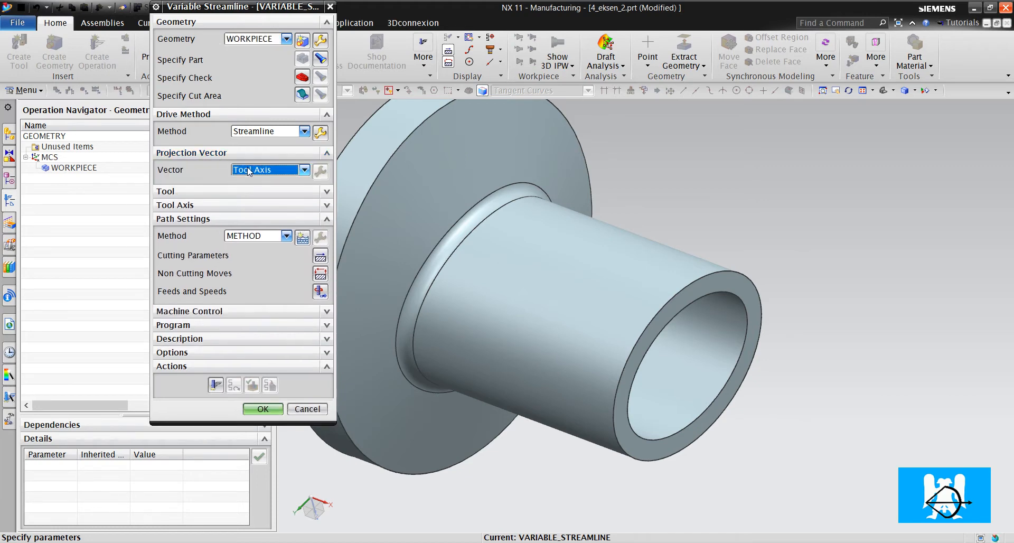
pyautogui.click(269, 170)
pyautogui.click(272, 242)
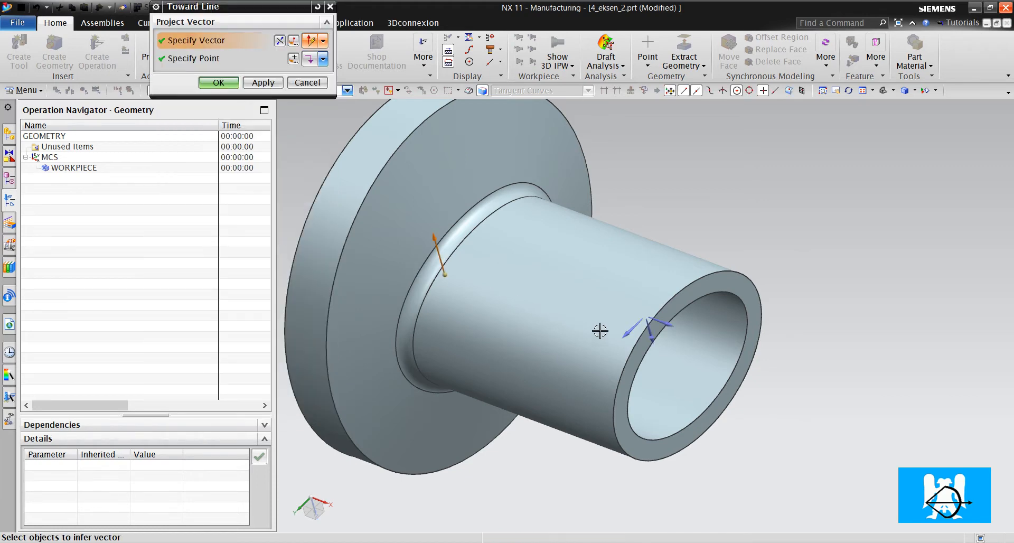
pyautogui.click(220, 84)
# Step: Set the tool axis to Away from Line, using the coordinate axis that runs along the tube as the vector
pyautogui.click(214, 206)
pyautogui.click(269, 220)
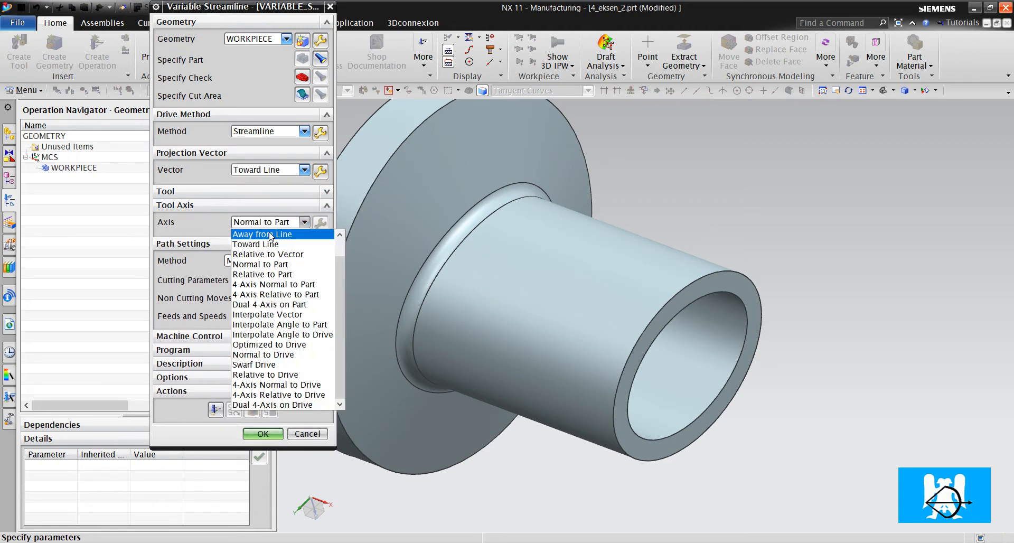
pyautogui.click(272, 249)
pyautogui.click(676, 323)
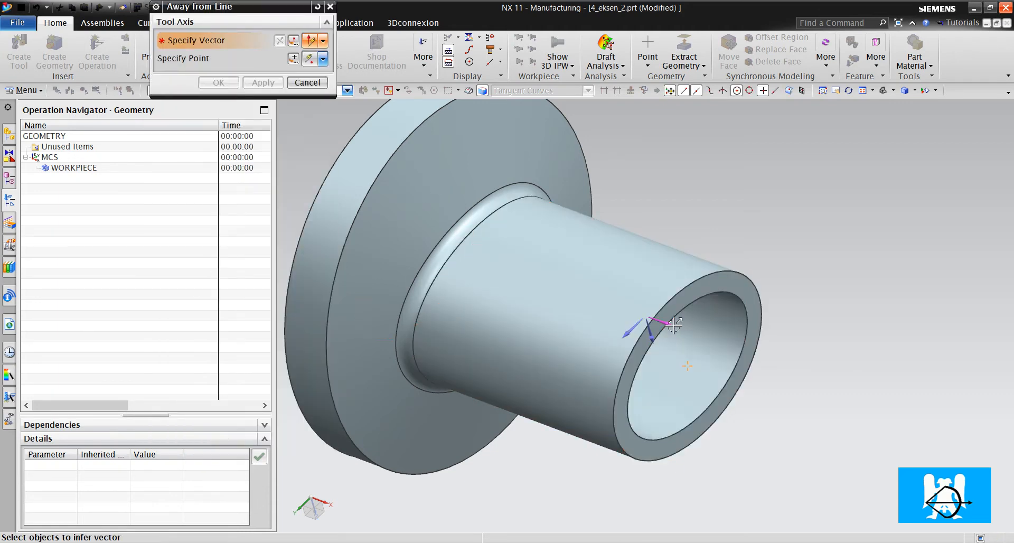
pyautogui.click(219, 82)
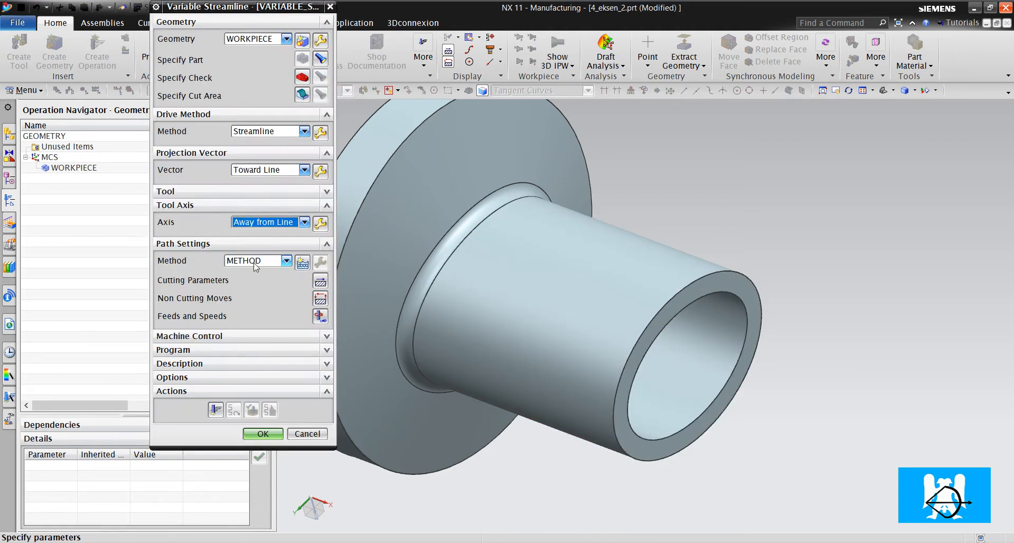
# Step: Generate the VARIABLE_STREAMLINE tool path around the tube's outer cylinder and accept the operation
pyautogui.click(220, 411)
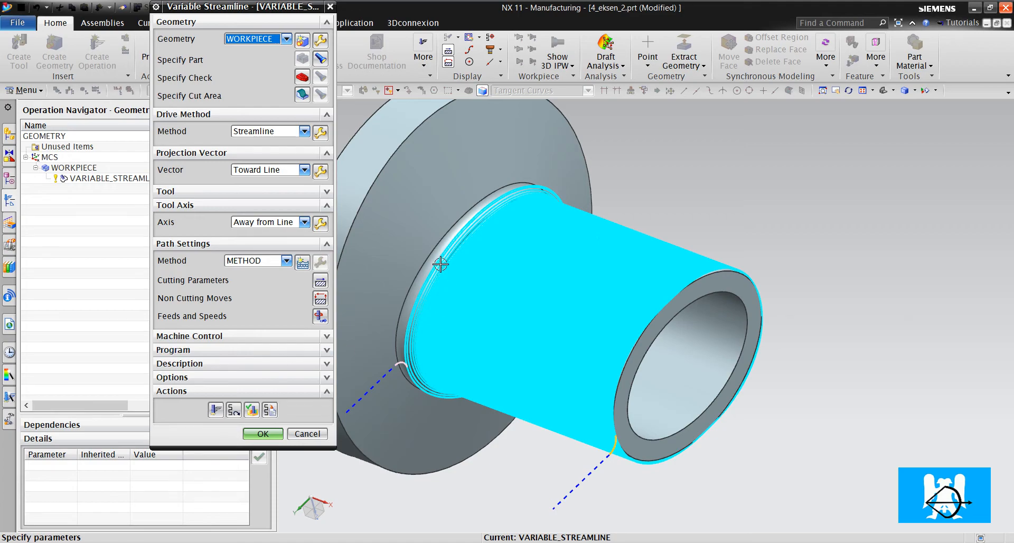
pyautogui.scroll(2, 441, 257)
pyautogui.moveTo(468, 295)
pyautogui.mouseDown(button='middle')
pyautogui.moveTo(496, 310)
pyautogui.moveTo(514, 301)
pyautogui.moveTo(490, 307)
pyautogui.moveTo(489, 281)
pyautogui.moveTo(464, 288)
pyautogui.mouseUp(button='middle')
pyautogui.click(264, 433)
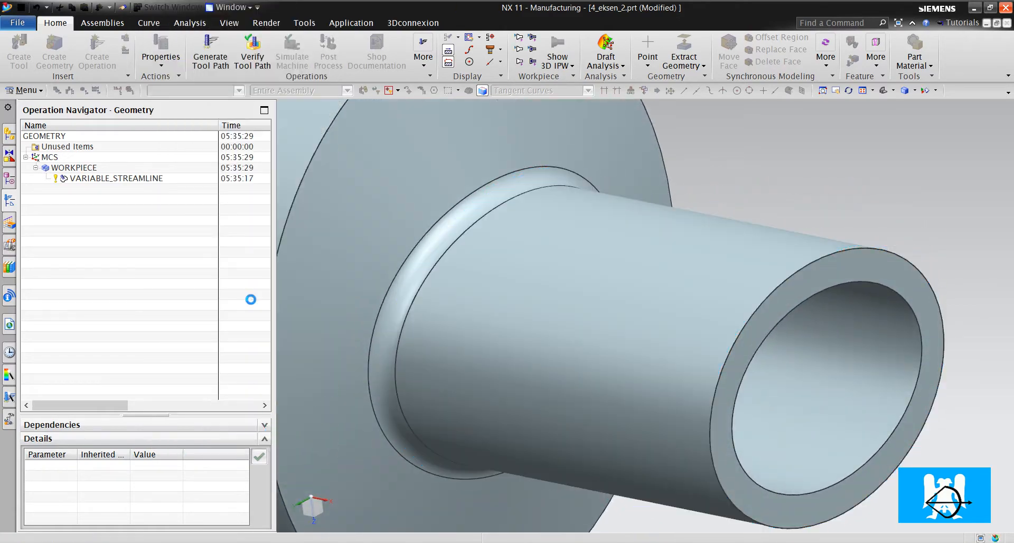
# Step: Verify the streamline tool path by positioning the tool along it and replaying the motion at animation speed 7
pyautogui.click(257, 53)
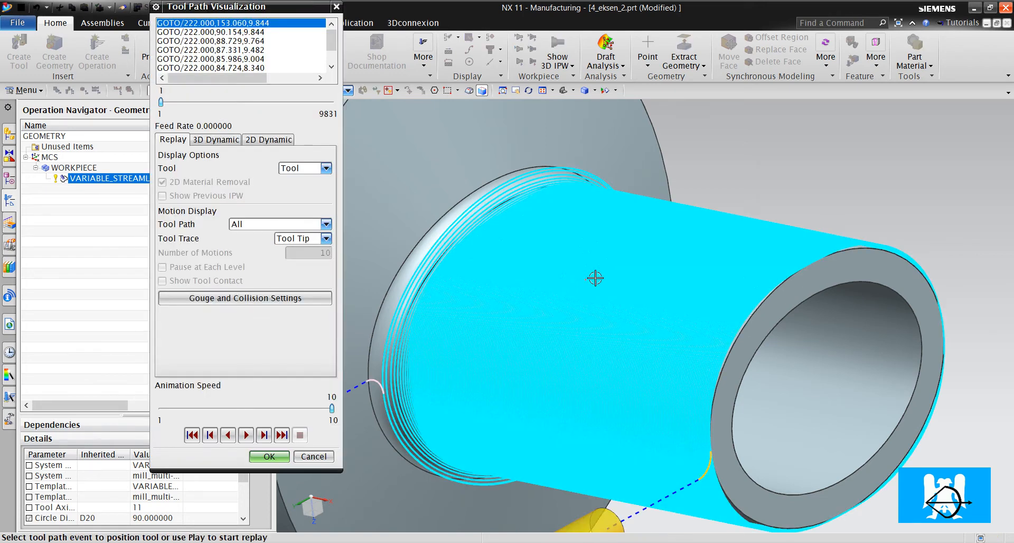
pyautogui.click(608, 288)
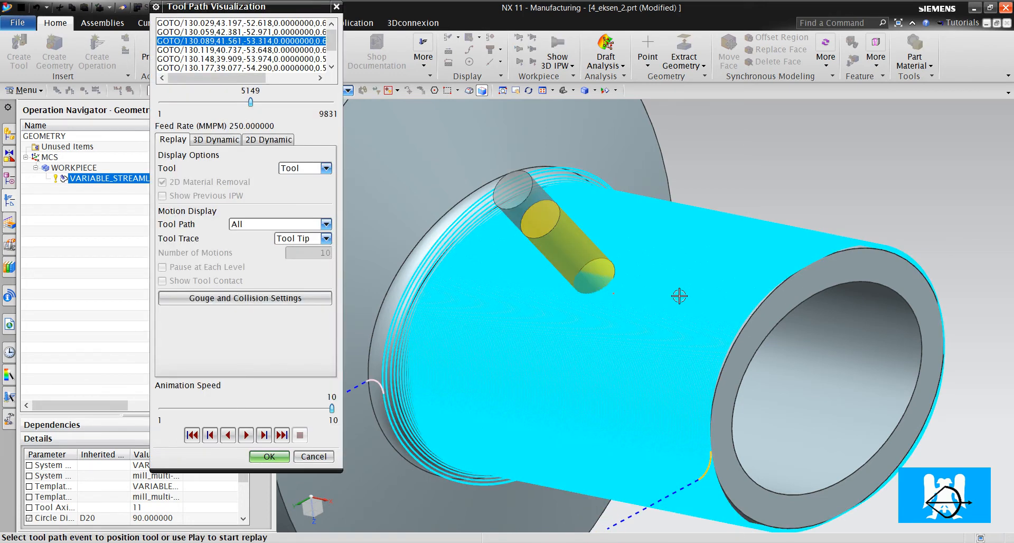
pyautogui.click(725, 252)
pyautogui.moveTo(761, 259); pyautogui.dragTo(626, 326, button='middle')
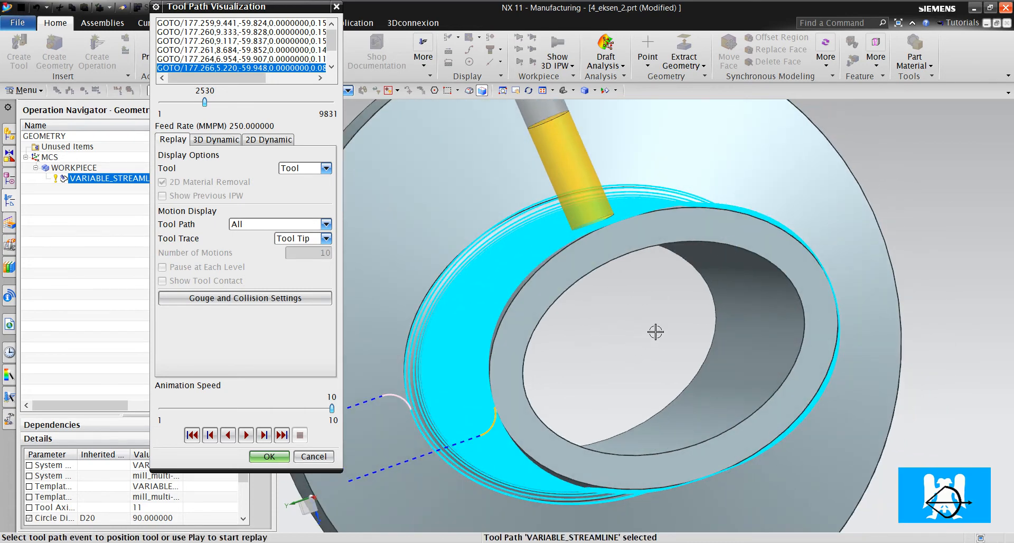
pyautogui.scroll(-2, 554, 320)
pyautogui.click(241, 416)
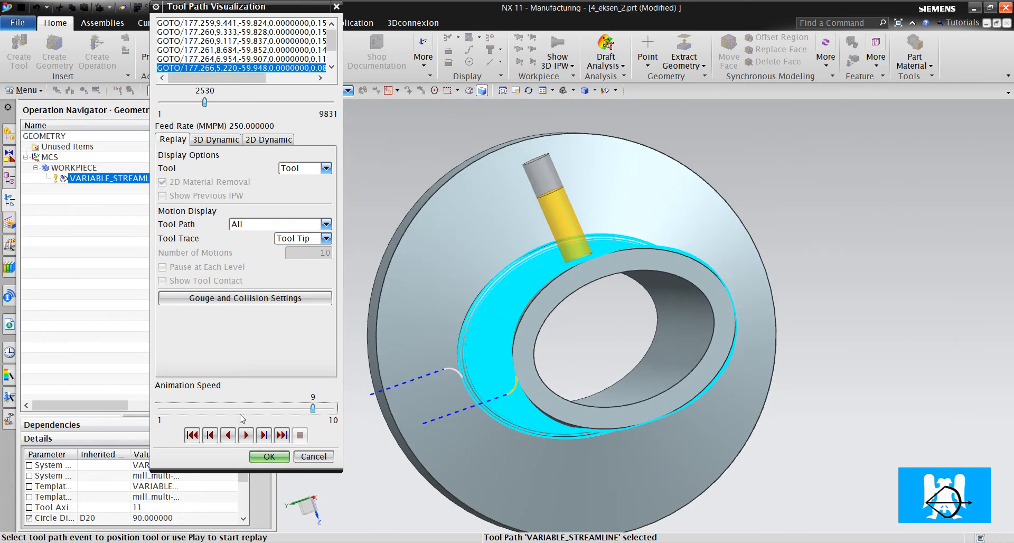
pyautogui.click(246, 435)
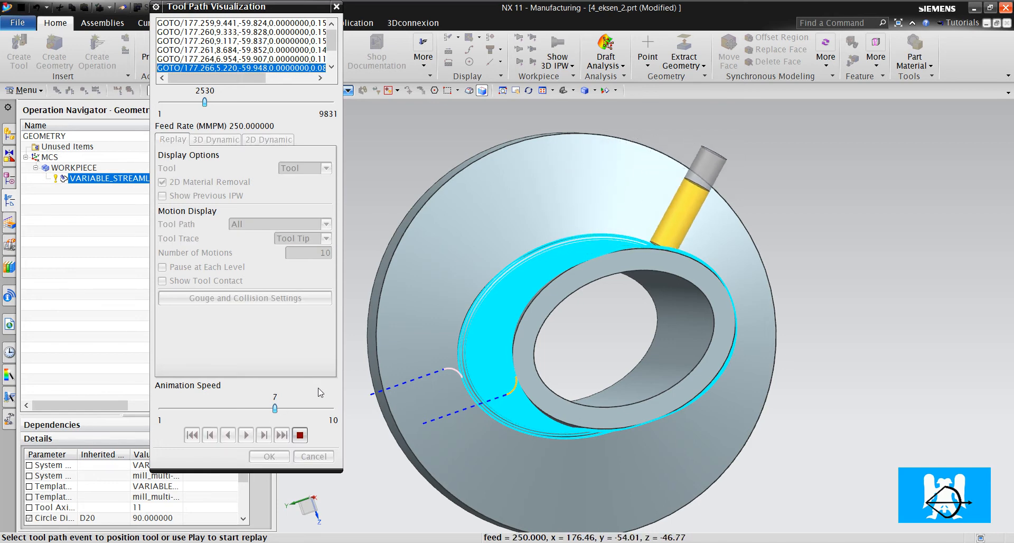
pyautogui.click(300, 435)
pyautogui.click(269, 456)
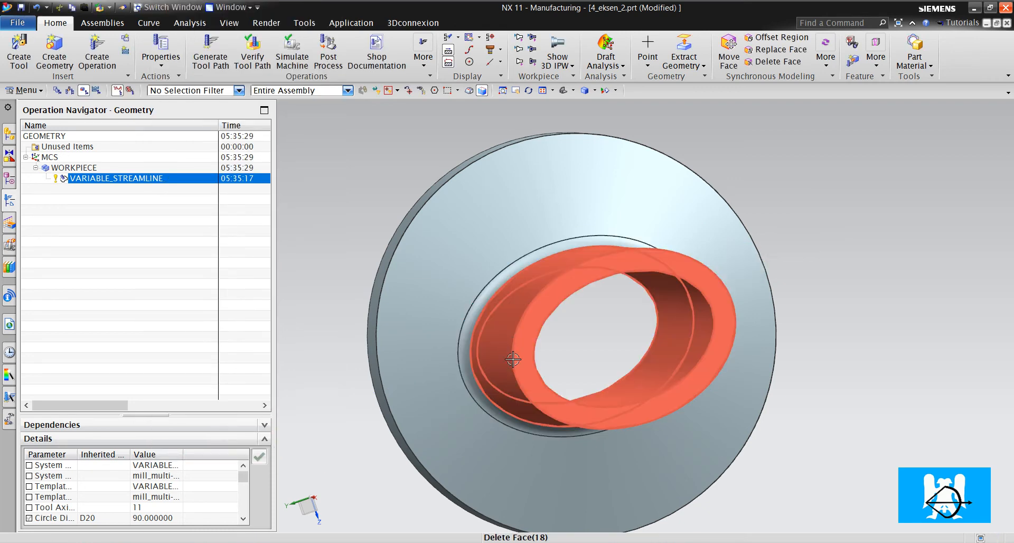
# Step: Swap the shown and hidden objects to display the original slotted tube, and hide all sketches
pyautogui.moveTo(512, 348); pyautogui.dragTo(526, 385, button='middle')
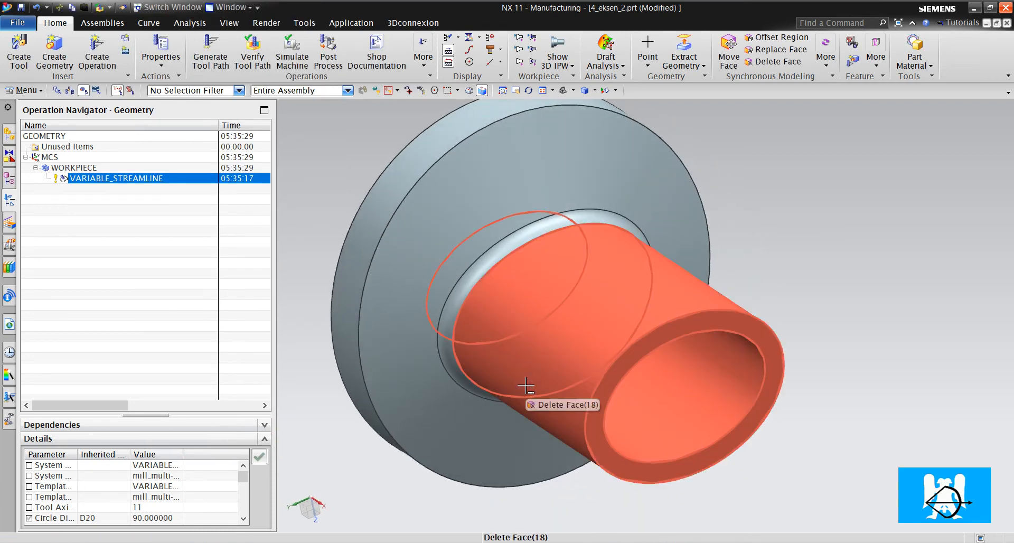
pyautogui.hotkey('ctrl', 'shift', 'b')
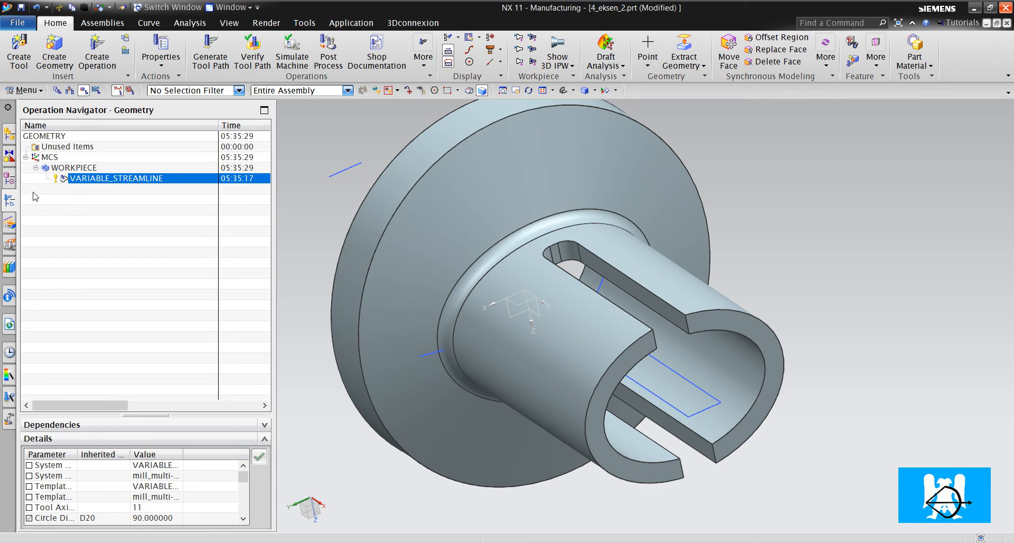
pyautogui.hotkey('ctrl', 'w')
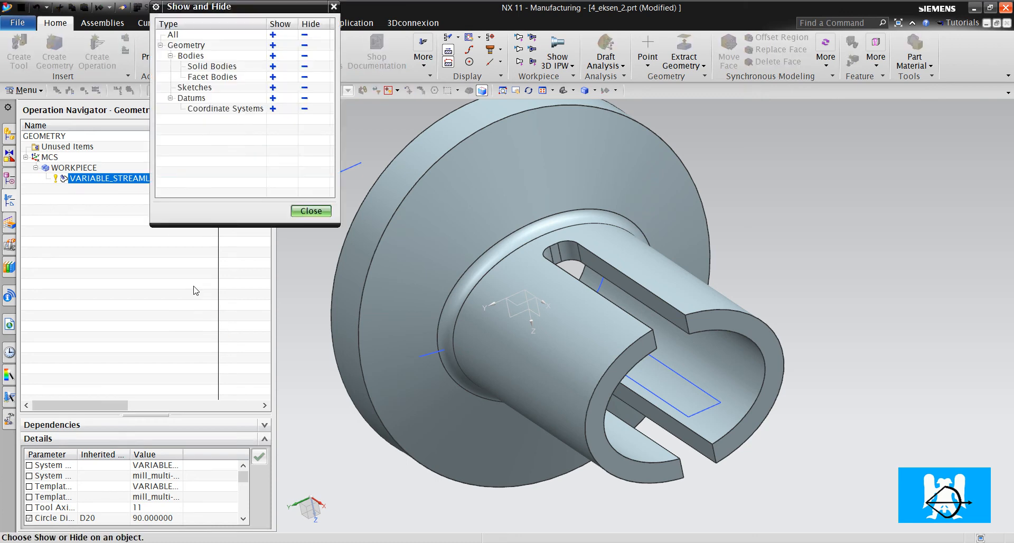
pyautogui.click(305, 87)
pyautogui.click(312, 209)
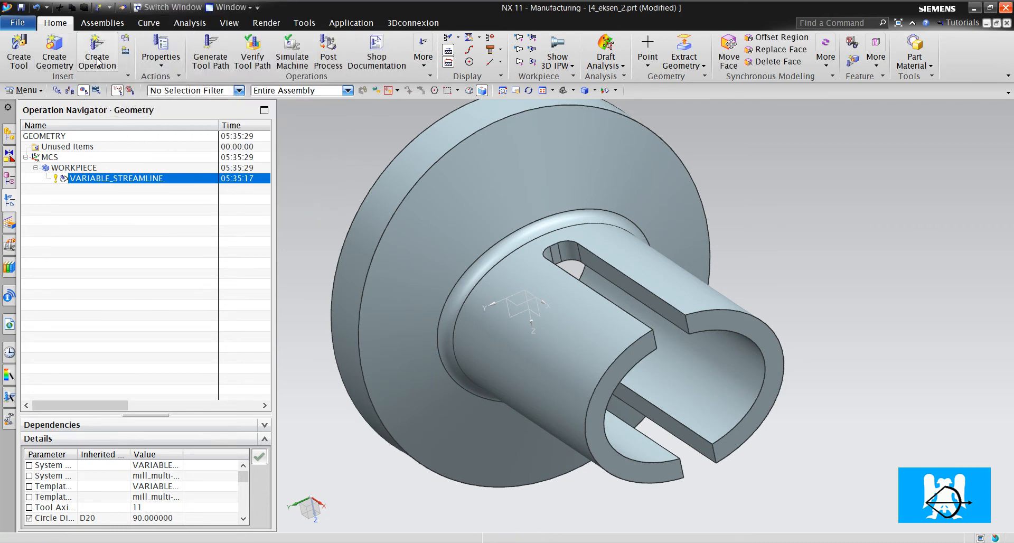
# Step: Create a mill_contour SOLID_PROFILE_3D operation with tool D20 and WORKPIECE as its geometry
pyautogui.click(98, 62)
pyautogui.click(322, 38)
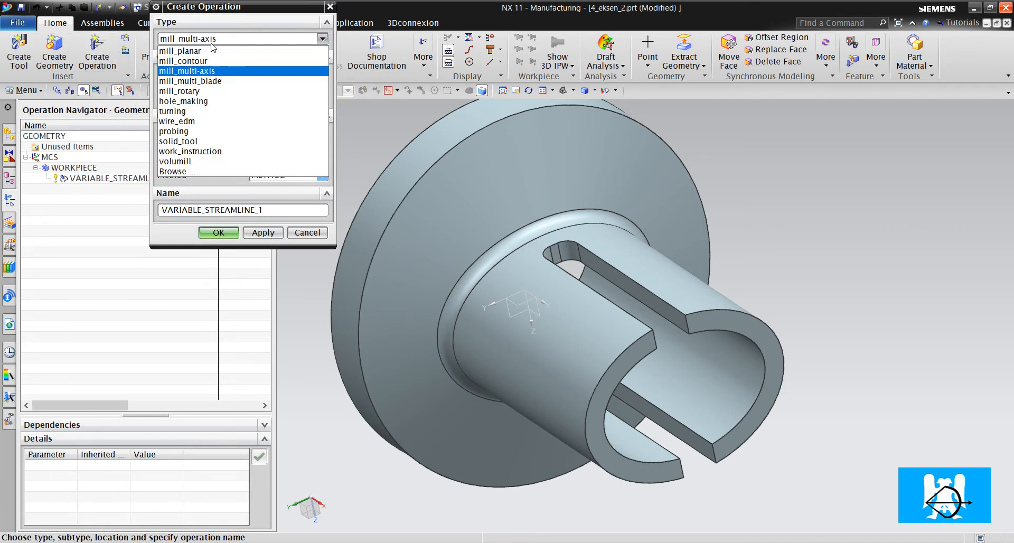
pyautogui.click(185, 63)
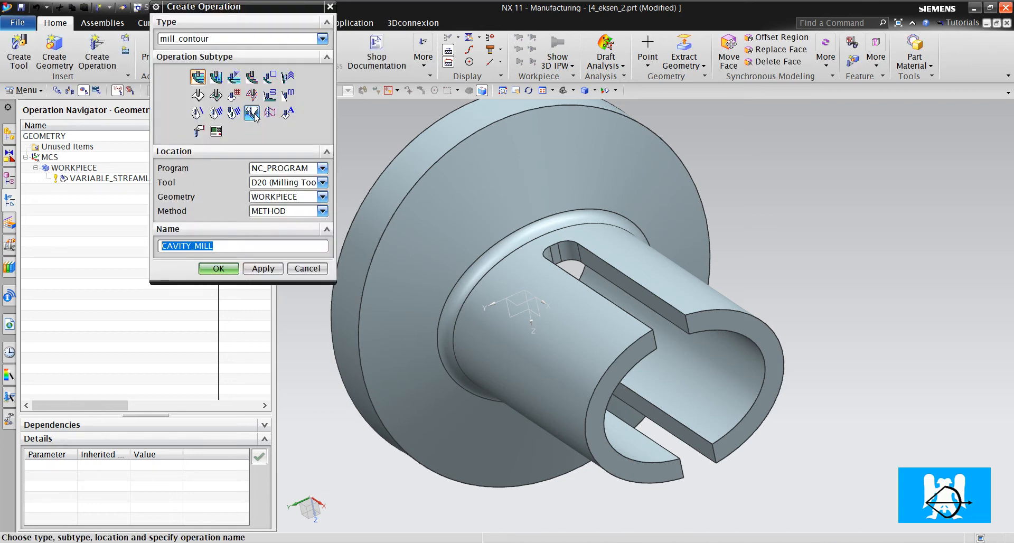
pyautogui.click(252, 112)
pyautogui.click(282, 182)
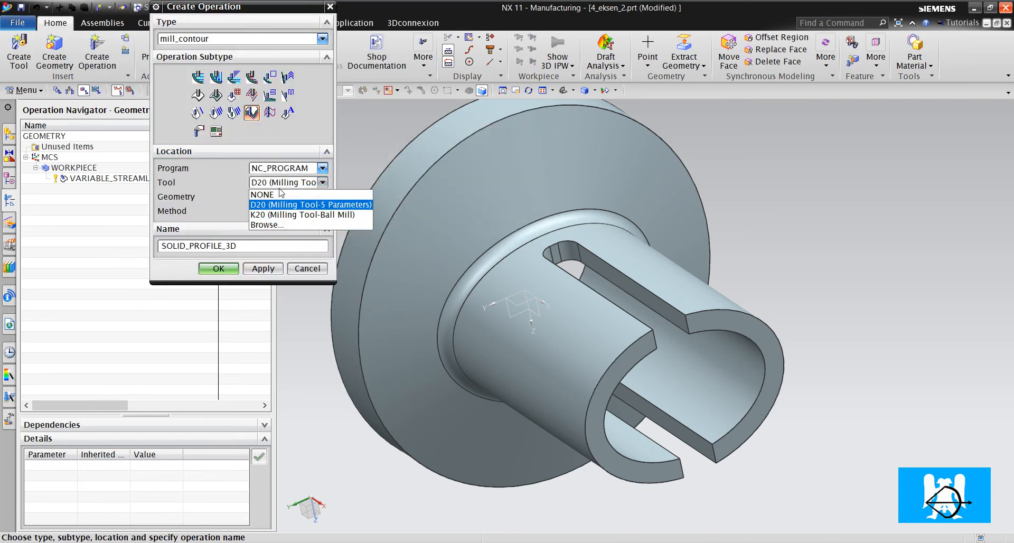
pyautogui.click(296, 201)
pyautogui.click(218, 268)
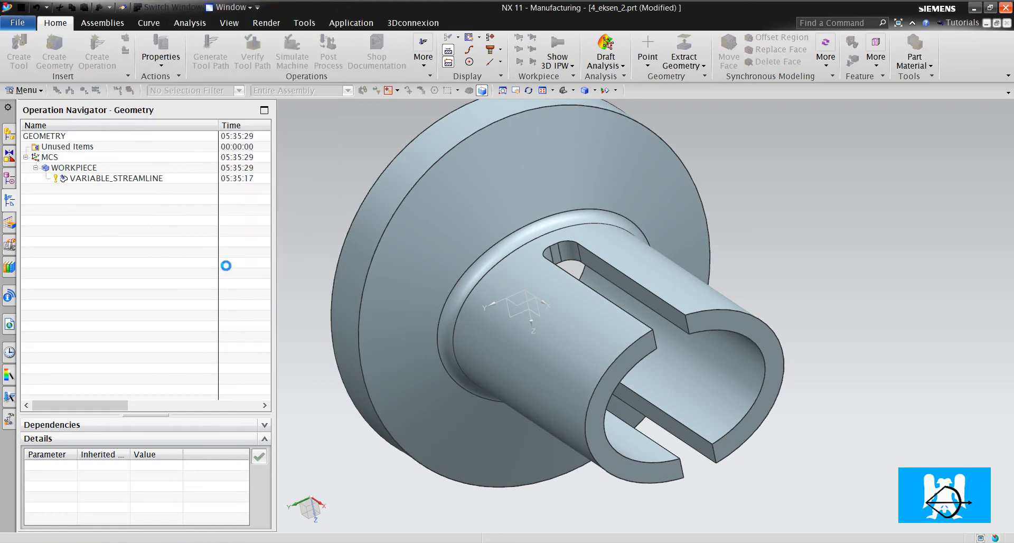
# Step: Specify the slot's side faces as the wall geometry using the Tangent Faces rule
pyautogui.moveTo(479, 361); pyautogui.dragTo(605, 257, button='middle')
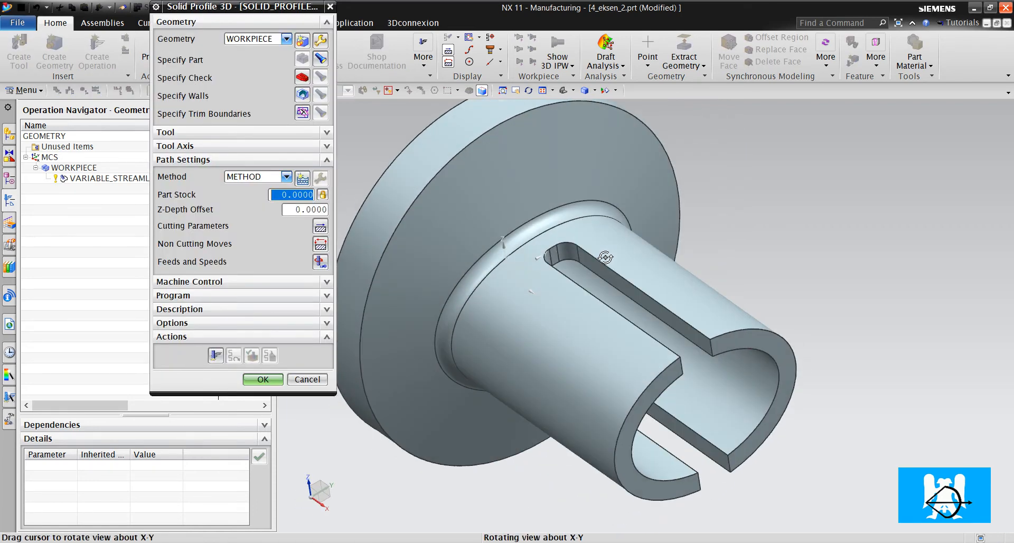
pyautogui.click(303, 95)
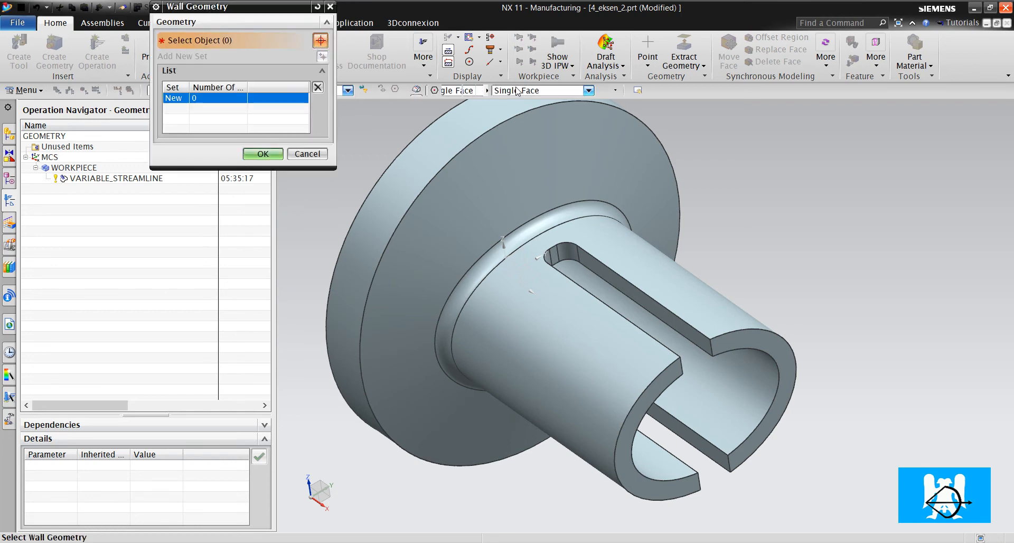
pyautogui.click(588, 91)
pyautogui.click(522, 111)
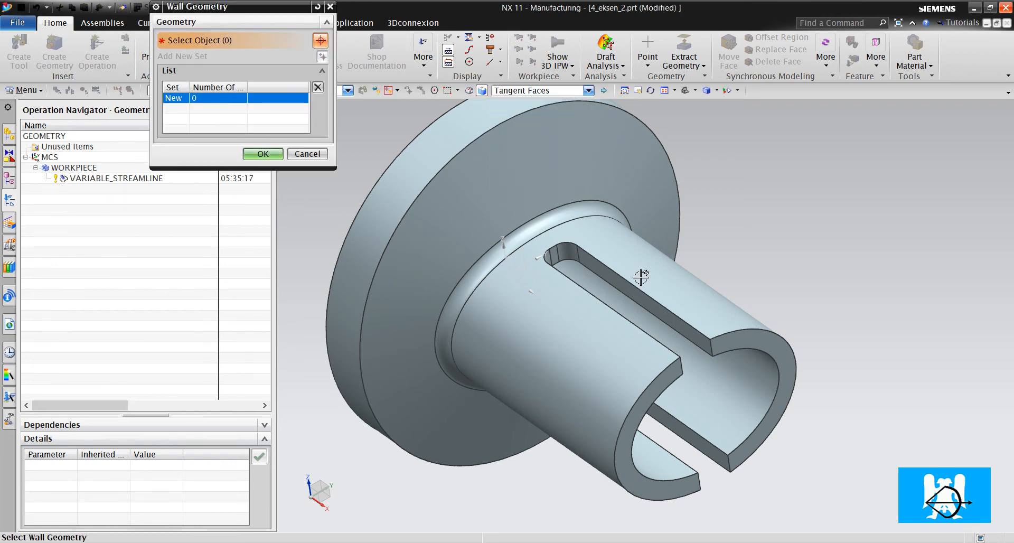
pyautogui.click(634, 307)
pyautogui.click(263, 155)
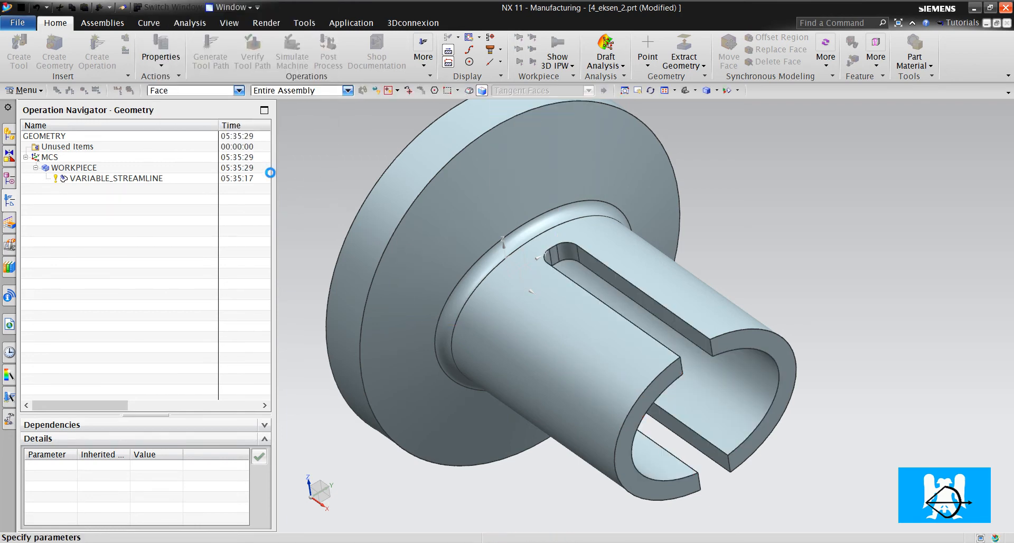
# Step: Set the Z-depth offset to 1 and enable multiple depths with a depth stock offset of 16 and an increment of 1
pyautogui.click(305, 225)
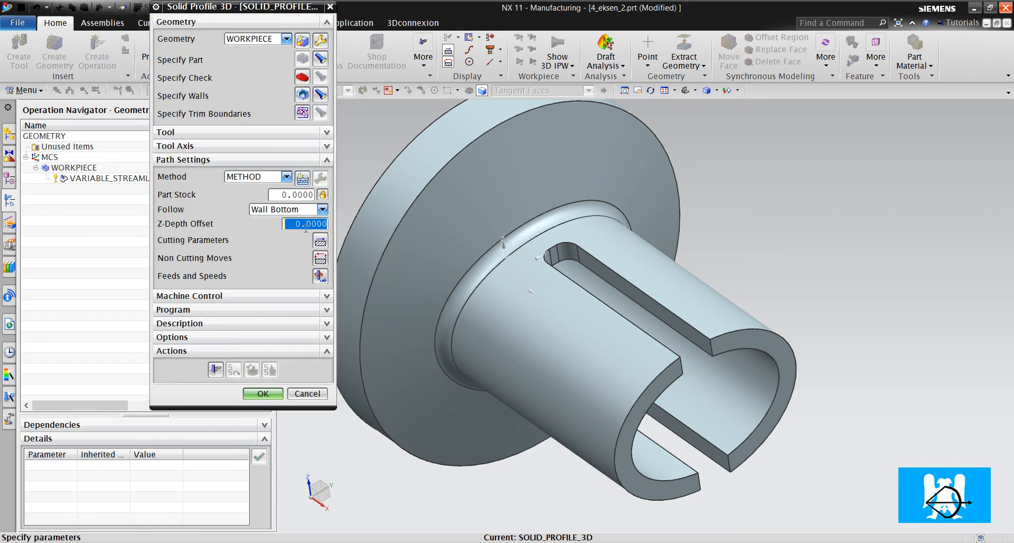
pyautogui.write('1')
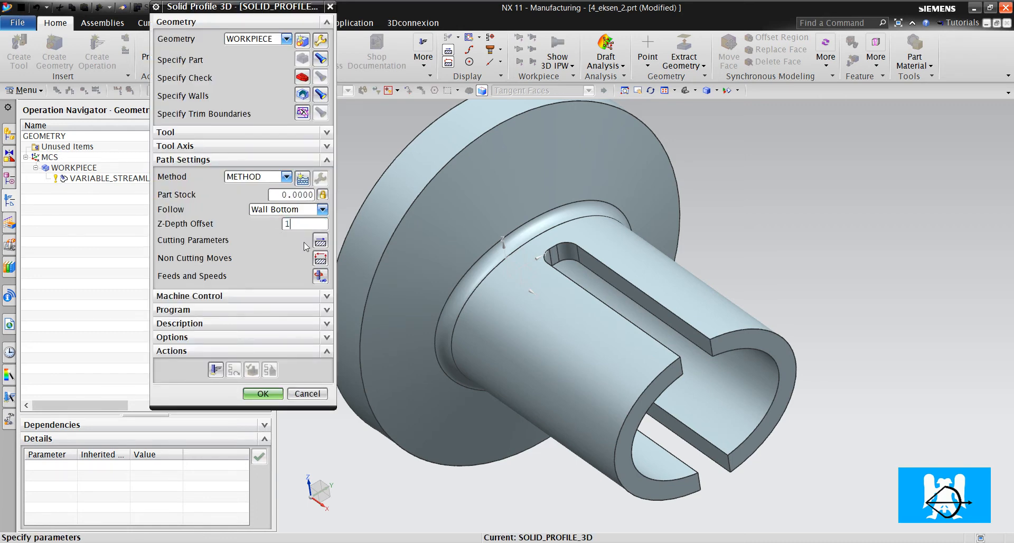
pyautogui.click(320, 241)
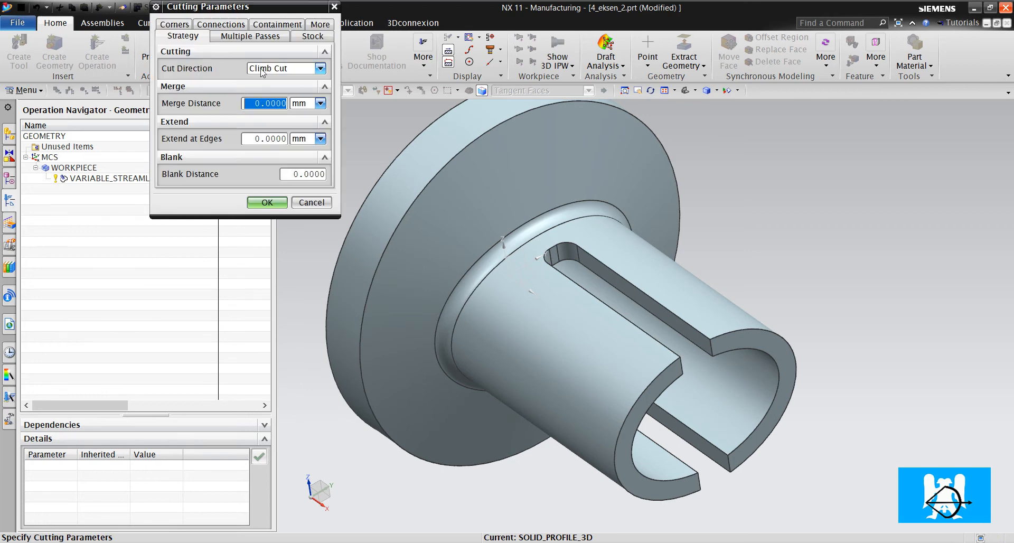
pyautogui.click(251, 36)
pyautogui.click(219, 103)
pyautogui.click(307, 115)
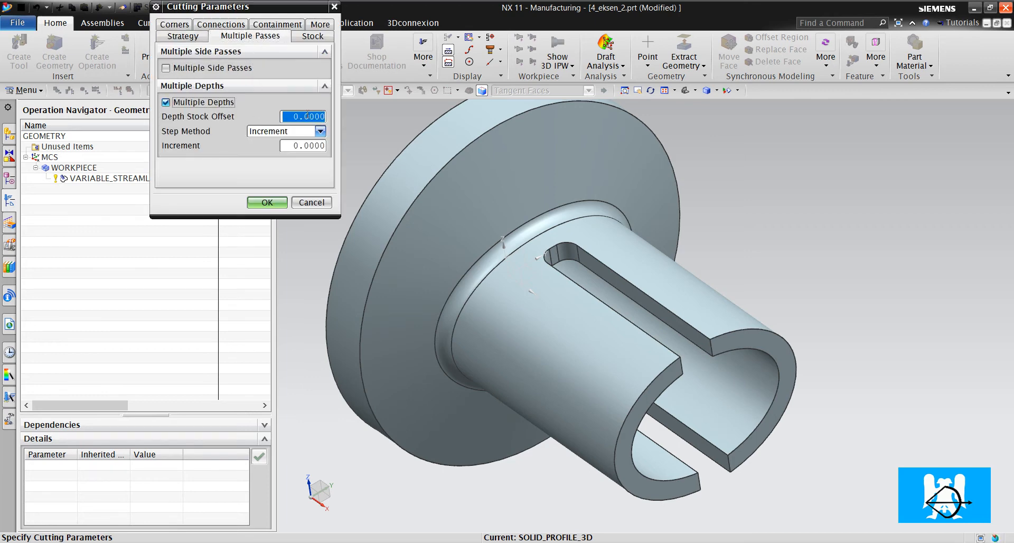
pyautogui.write('16')
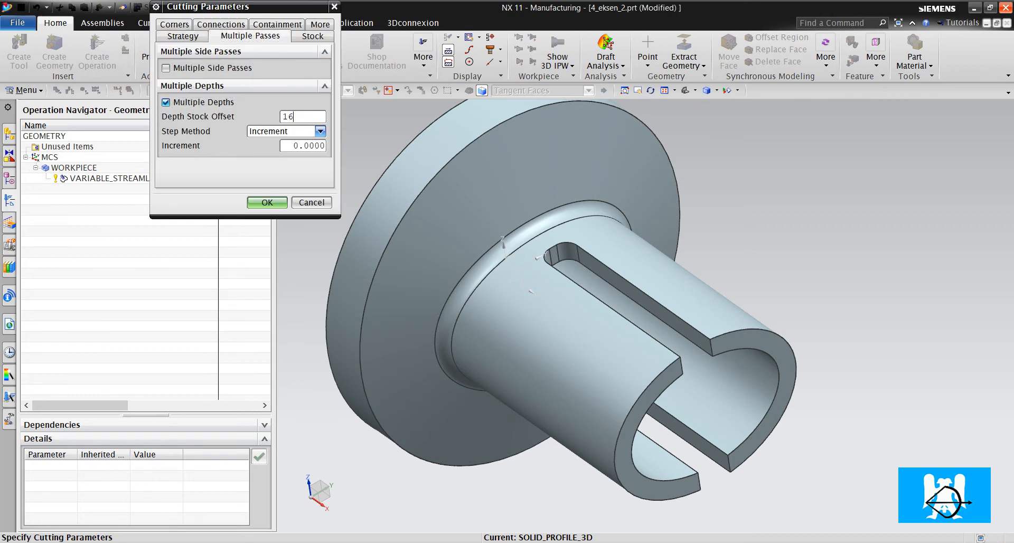
pyautogui.click(307, 144)
pyautogui.write('1')
pyautogui.click(277, 203)
# Step: Try to generate the solid profile tool path along the slot walls
pyautogui.click(217, 370)
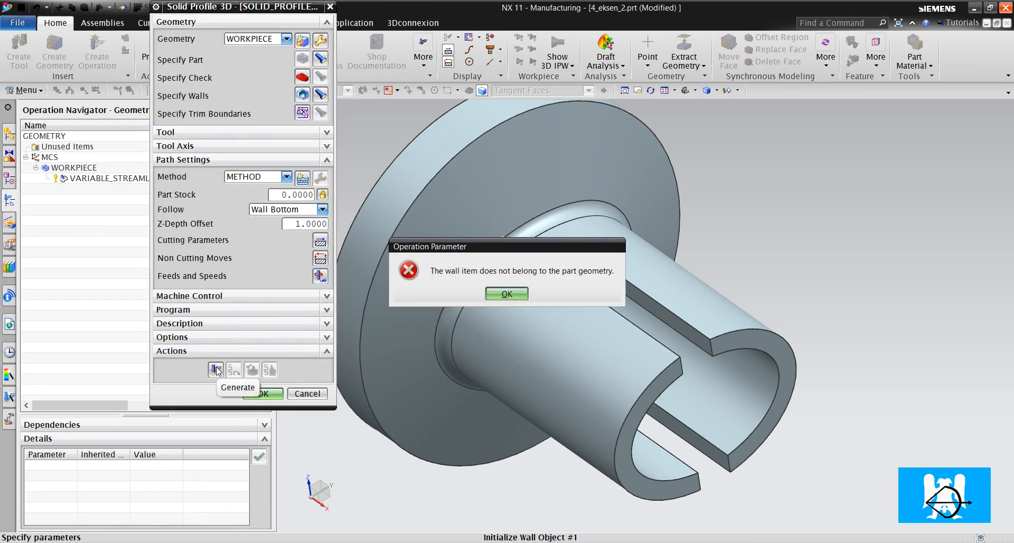
pyautogui.click(507, 293)
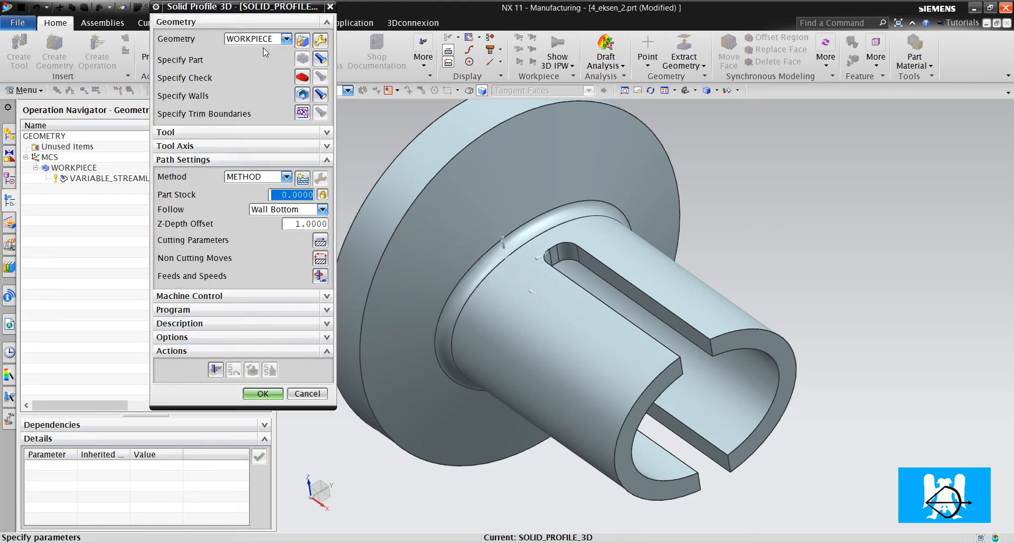
# Step: Switch the solid profile operation's geometry to MCS and specify the slotted tube's solid body as its part
pyautogui.click(265, 40)
pyautogui.click(263, 52)
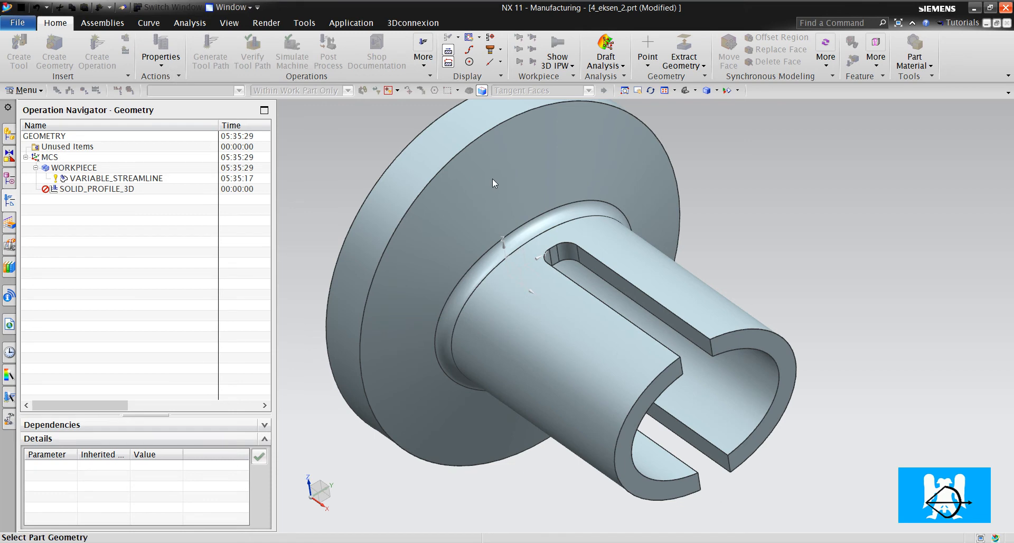
pyautogui.click(509, 179)
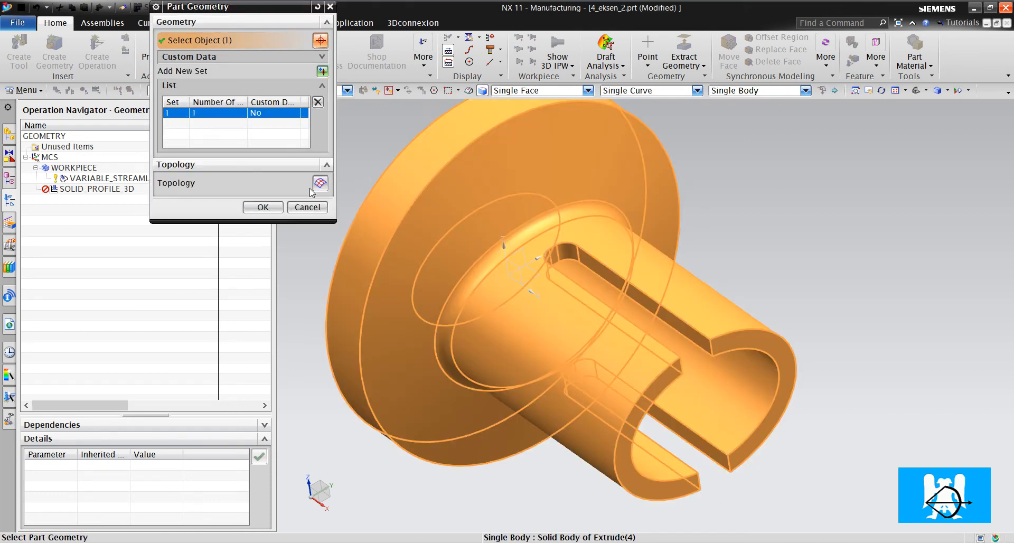
pyautogui.click(263, 168)
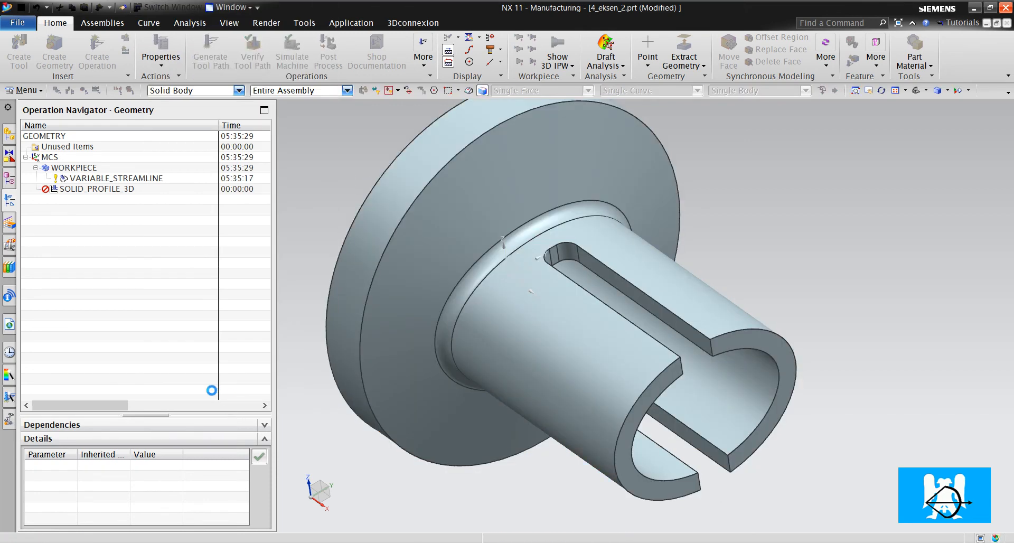
# Step: Generate the solid profile tool path, inspect its passes at the slot's closed end, and accept the operation
pyautogui.click(216, 369)
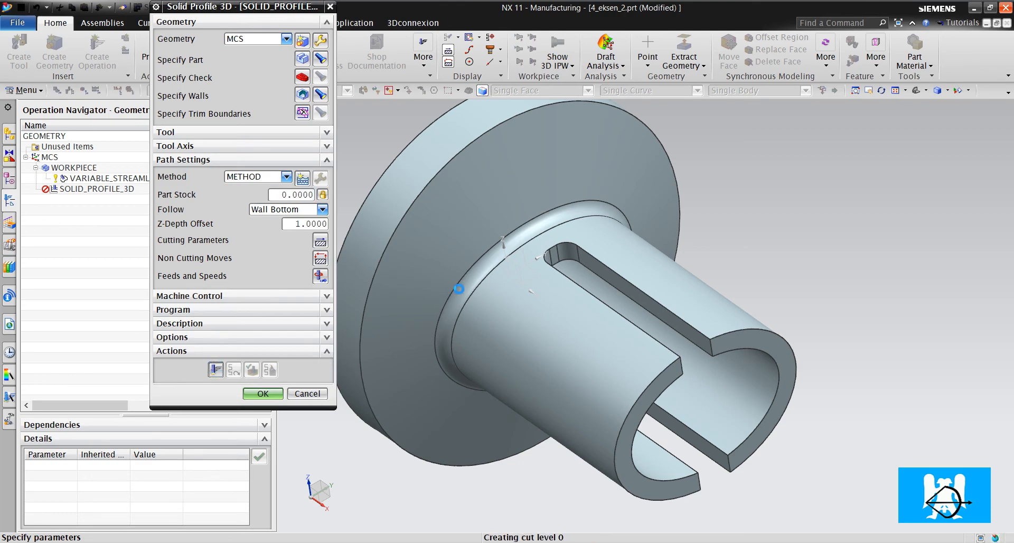
pyautogui.scroll(2, 598, 277)
pyautogui.scroll(8, 599, 277)
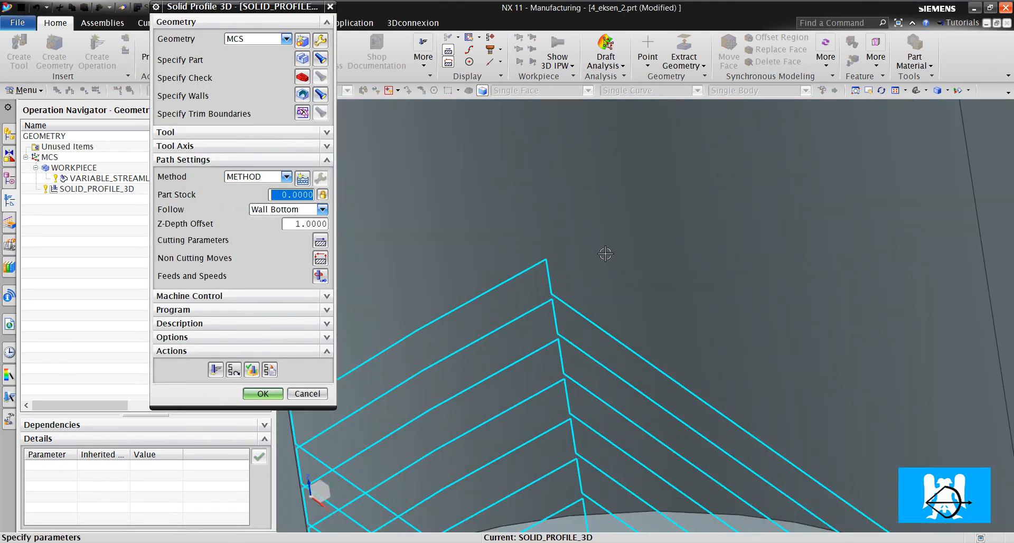
pyautogui.scroll(-8, 606, 254)
pyautogui.moveTo(629, 259); pyautogui.dragTo(593, 230, button='middle')
pyautogui.scroll(10, 417, 175)
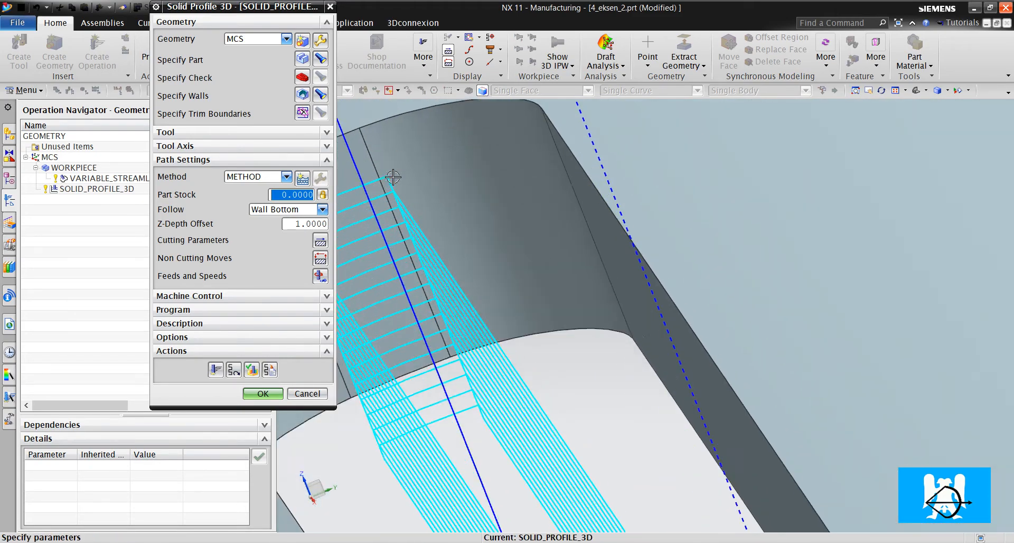
pyautogui.scroll(-8, 447, 218)
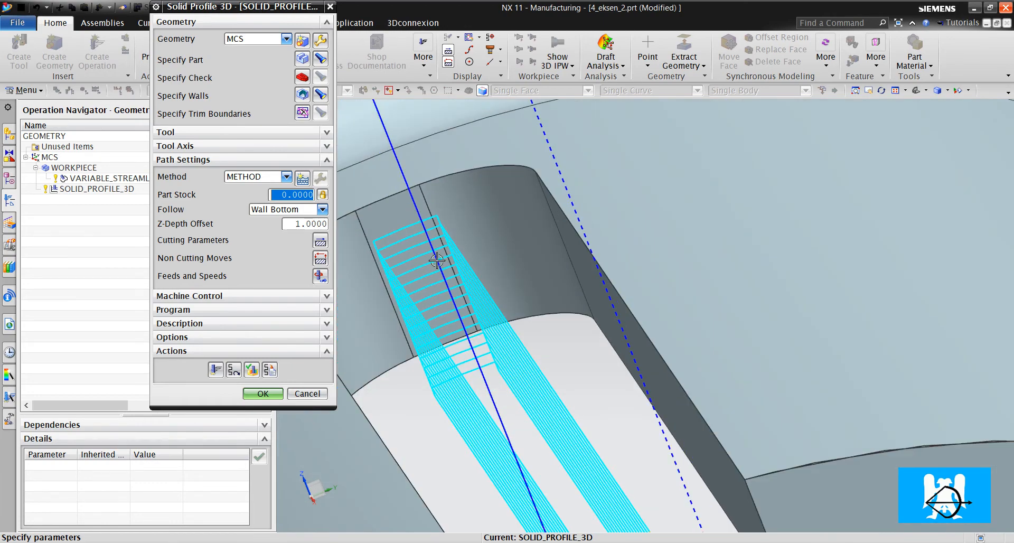
pyautogui.click(275, 395)
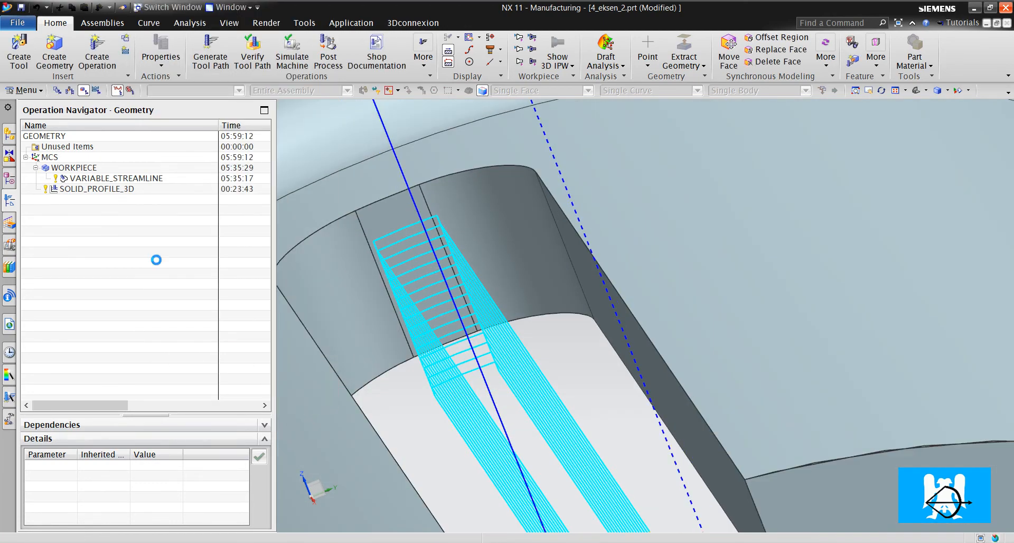
# Step: Create a mill_planar FLOOR_WALL operation with tool D20 and WORKPIECE as its geometry
pyautogui.click(96, 53)
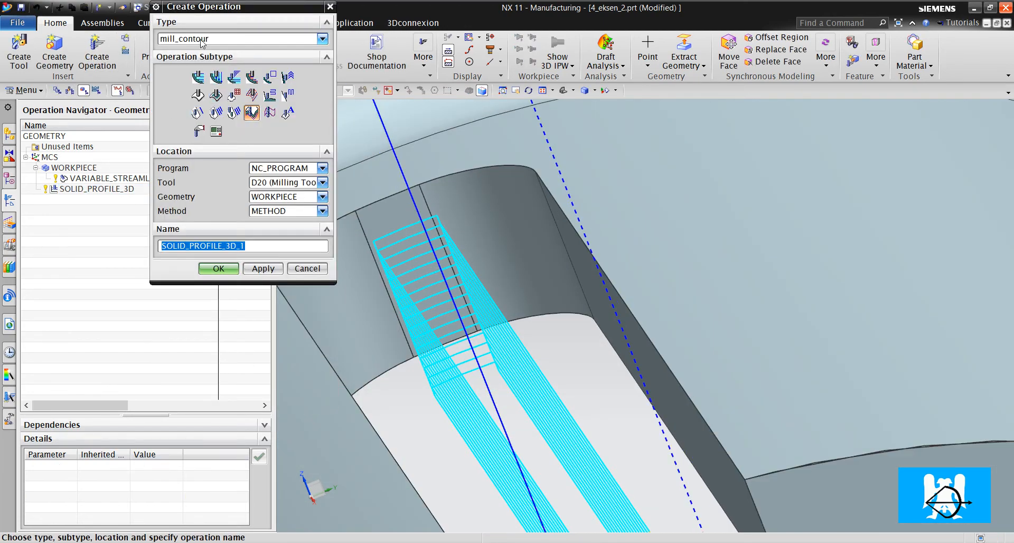
pyautogui.click(322, 39)
pyautogui.click(180, 46)
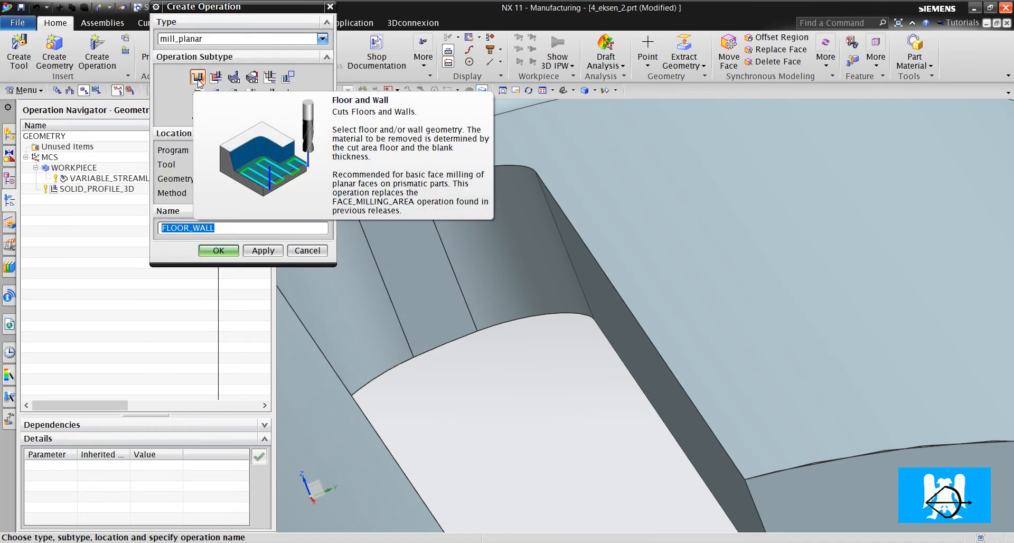
pyautogui.click(199, 82)
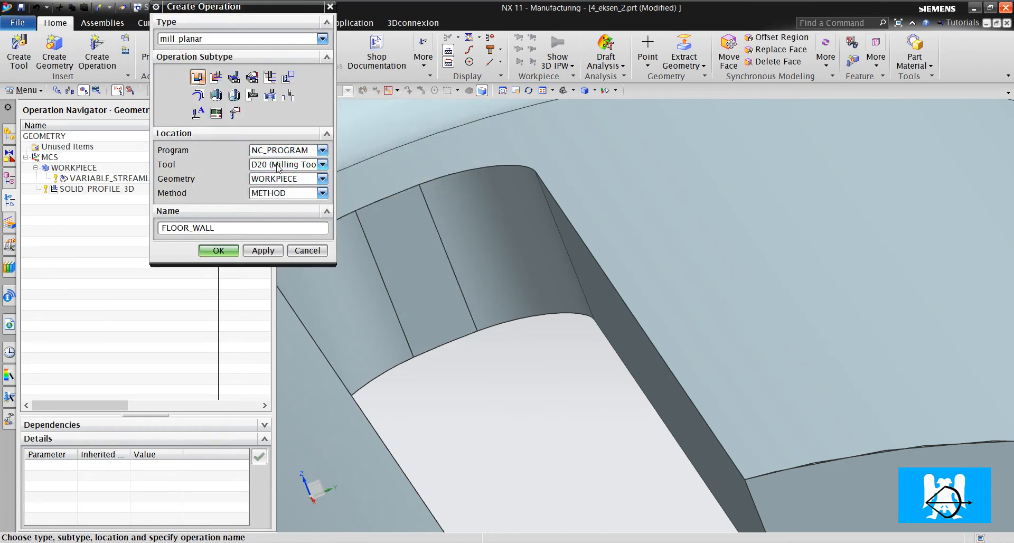
pyautogui.scroll(-3, 508, 248)
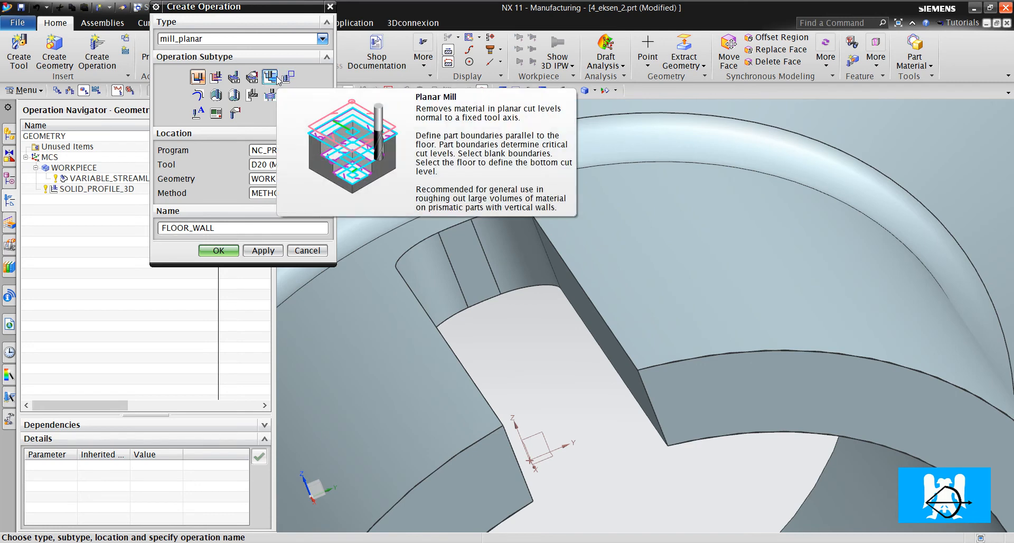
pyautogui.click(227, 251)
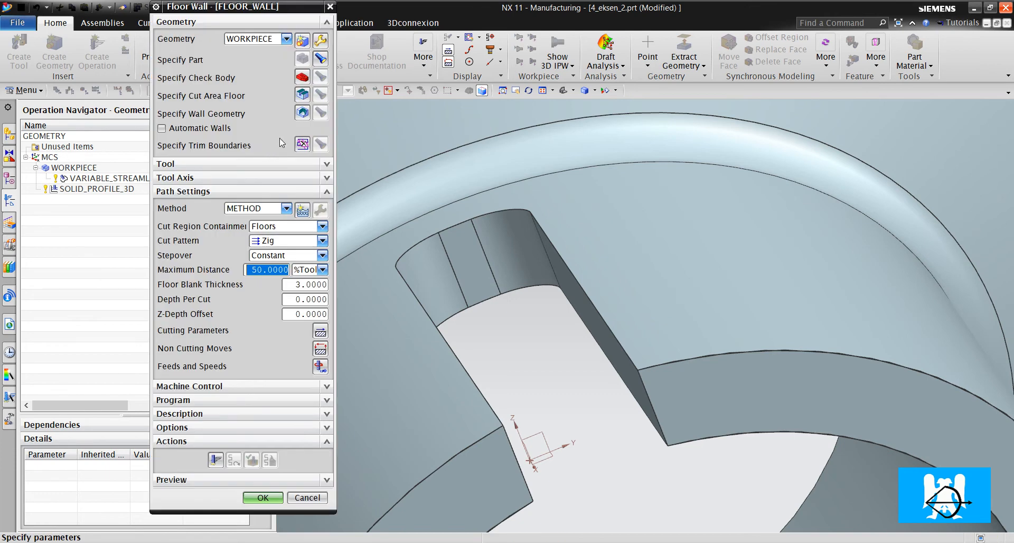
# Step: Specify the slot's side faces as the floor wall operation's wall geometry using the Tangent Faces rule
pyautogui.click(303, 112)
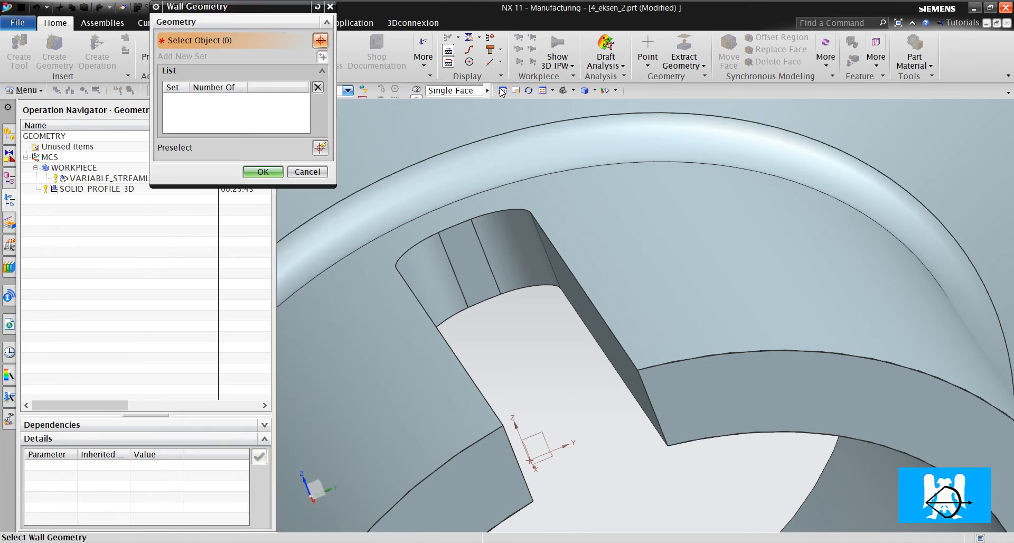
pyautogui.click(539, 91)
pyautogui.click(525, 117)
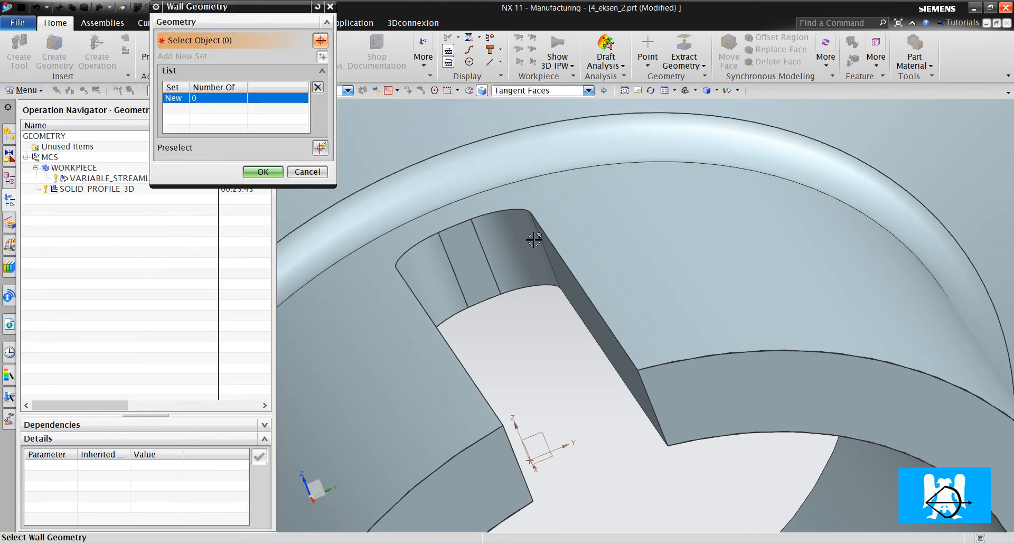
pyautogui.click(544, 243)
pyautogui.click(264, 172)
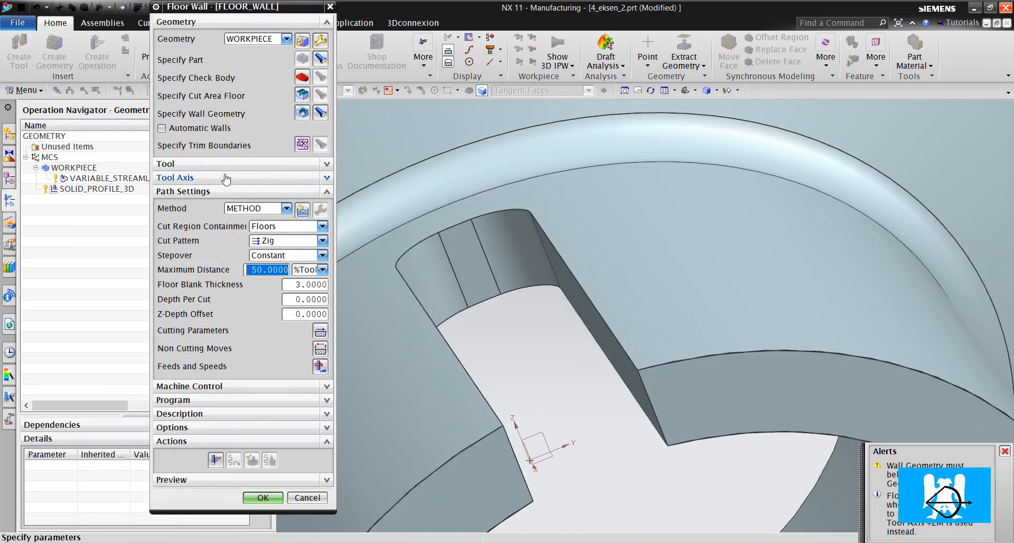
# Step: Switch the floor wall operation's geometry to MCS and specify the slotted tube's solid body as its part
pyautogui.click(264, 40)
pyautogui.click(258, 51)
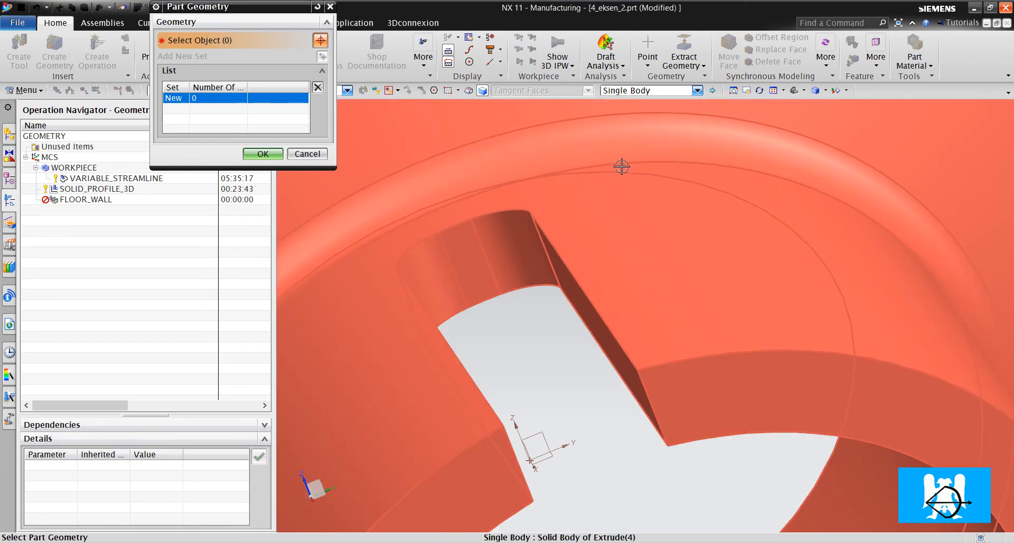
pyautogui.click(622, 166)
pyautogui.click(263, 154)
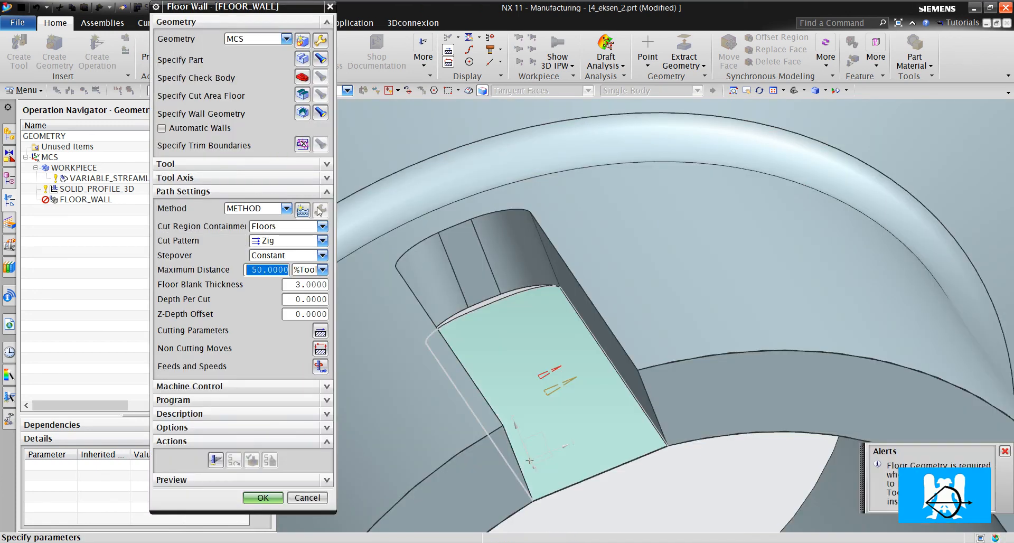
# Step: Set the cut pattern to Profile with a depth per cut of 1, floor blank thickness of 16 and Z-depth offset of 1
pyautogui.click(268, 241)
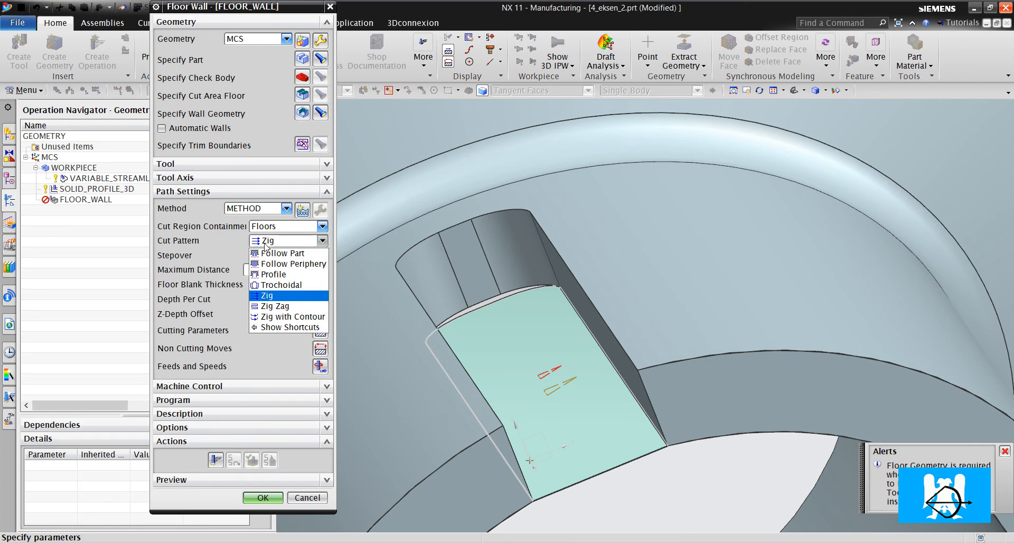
pyautogui.click(274, 274)
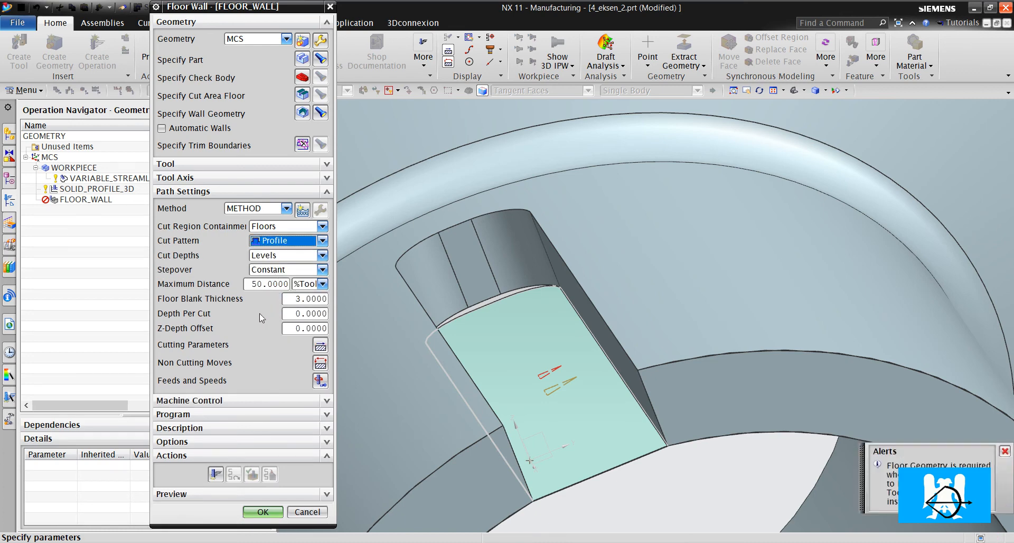
pyautogui.doubleClick(308, 313)
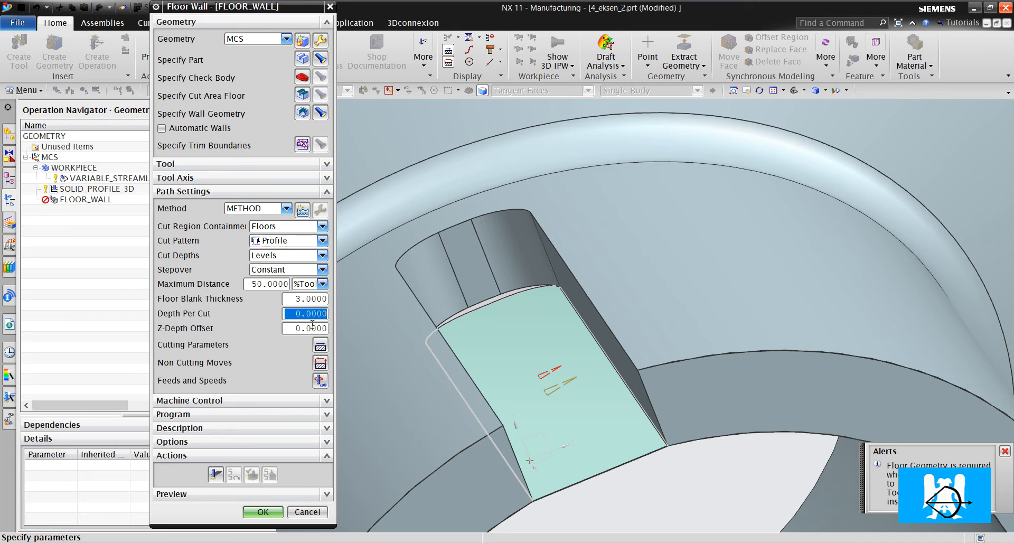
pyautogui.write('1')
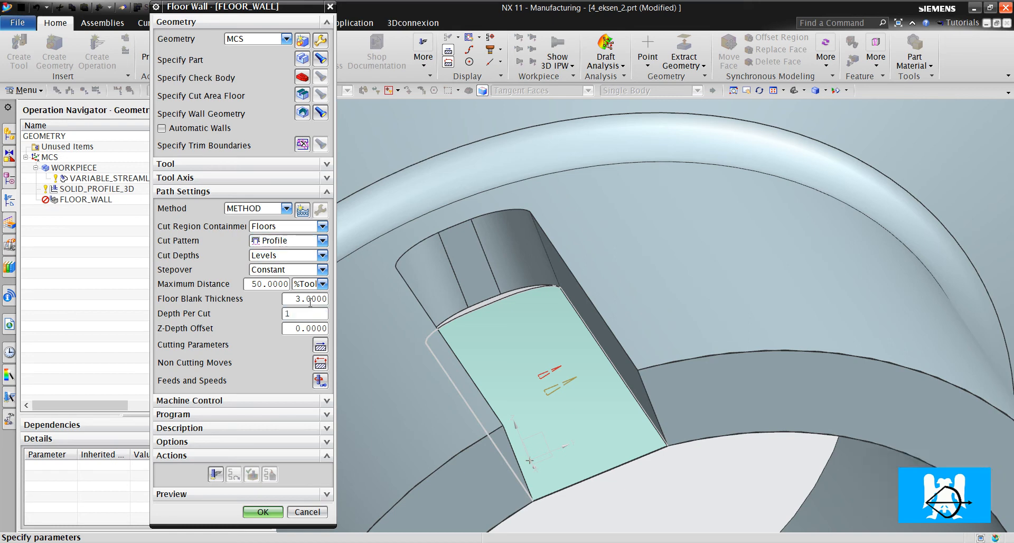
pyautogui.doubleClick(310, 301)
pyautogui.write('16')
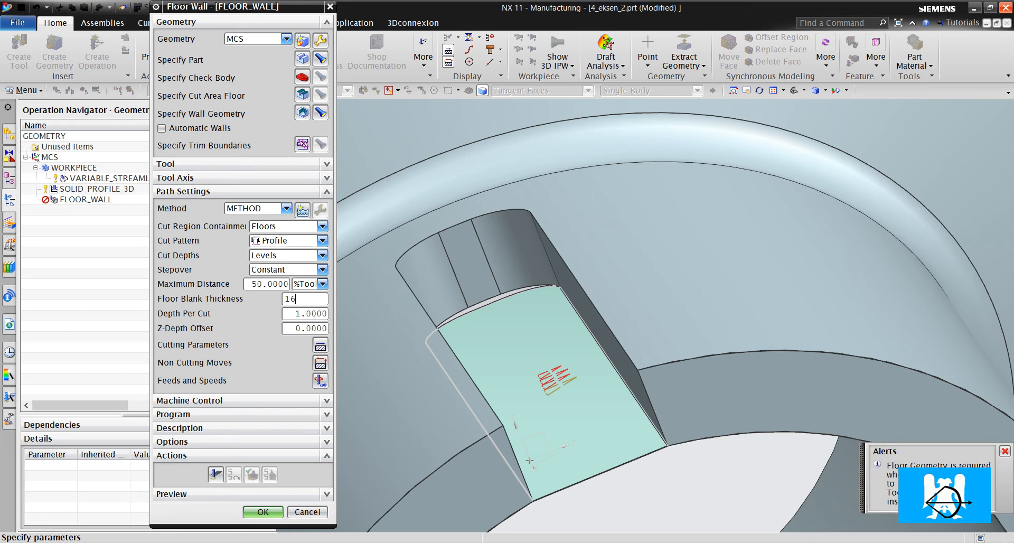
pyautogui.doubleClick(306, 330)
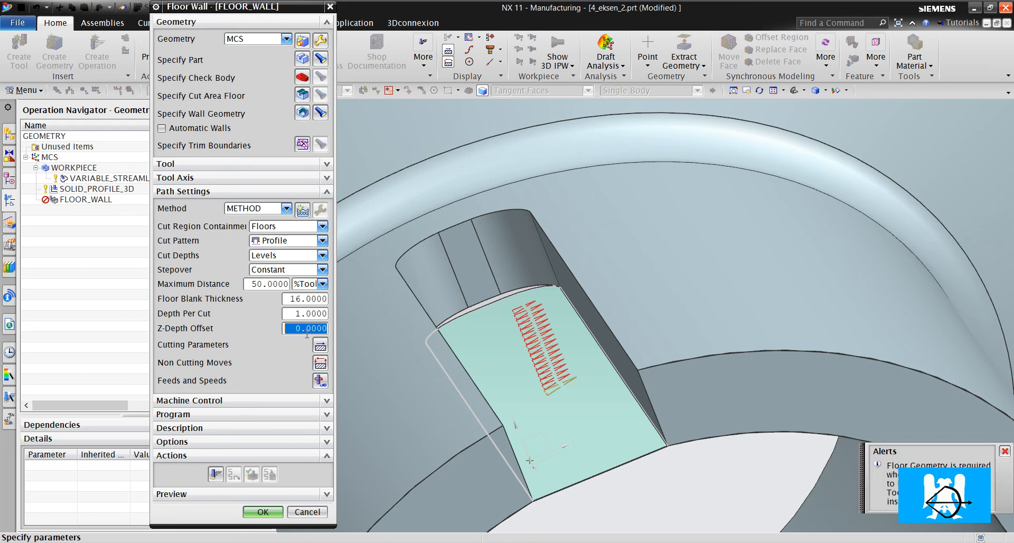
pyautogui.write('1')
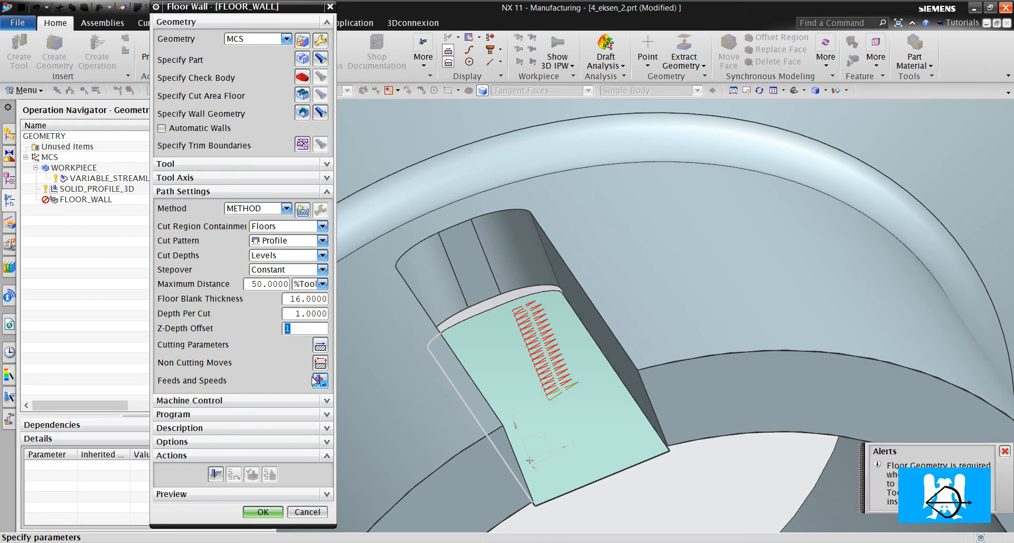
# Step: Generate the floor wall tool path and inspect its engage and retract moves at the slot's open end
pyautogui.click(216, 475)
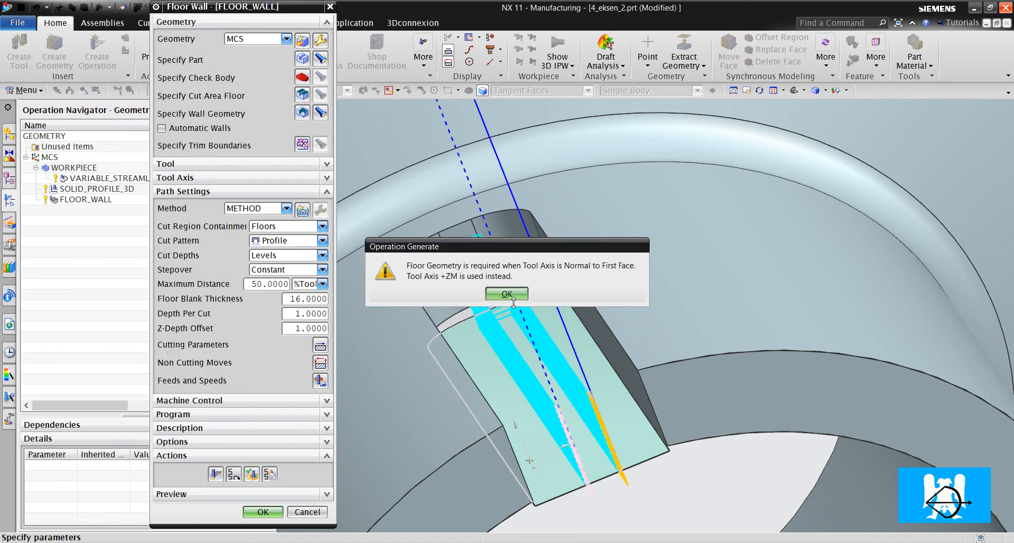
pyautogui.click(511, 294)
pyautogui.scroll(-3, 573, 327)
pyautogui.scroll(2, 574, 337)
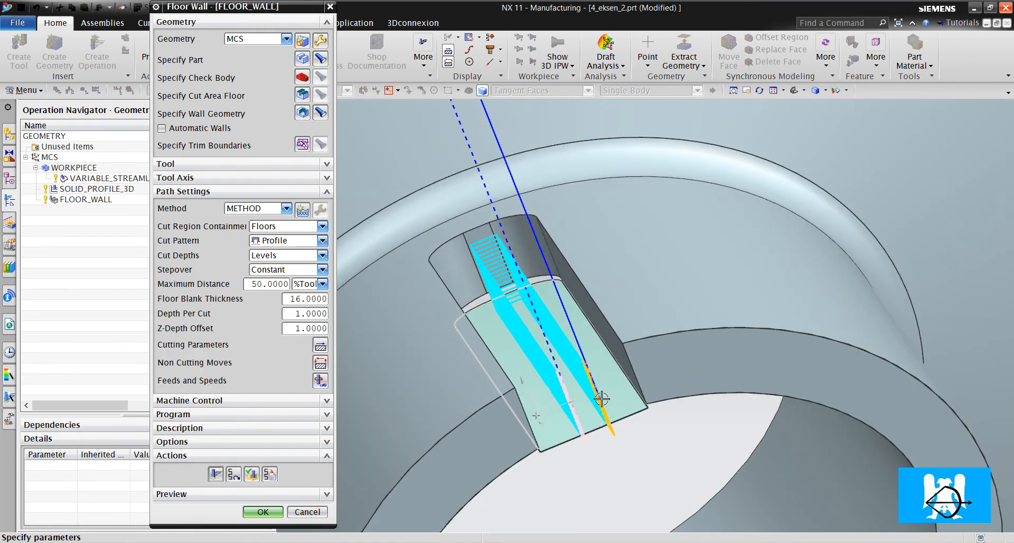
pyautogui.moveTo(602, 399); pyautogui.dragTo(585, 366, button='middle')
pyautogui.scroll(-3, 585, 366)
pyautogui.scroll(8, 660, 404)
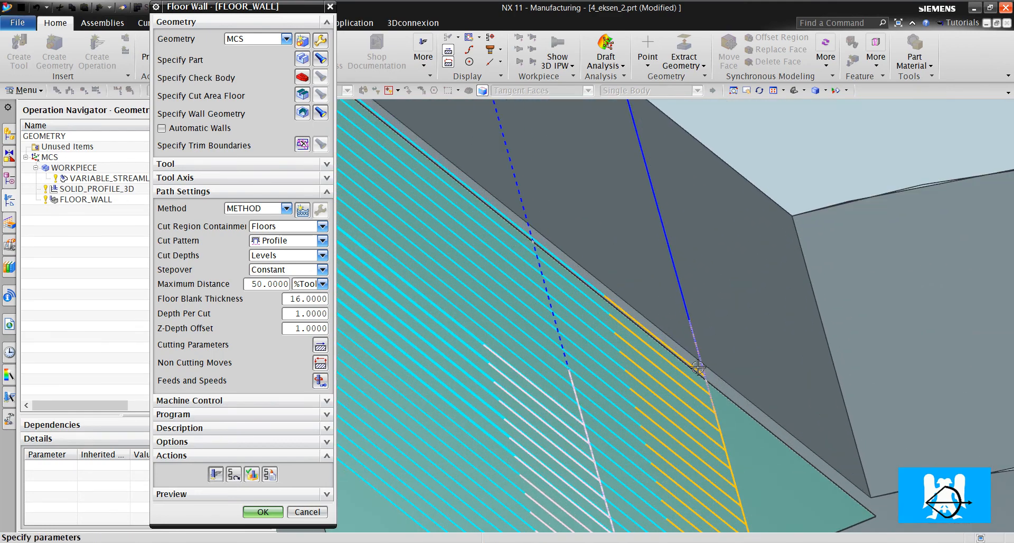
pyautogui.scroll(-5, 695, 323)
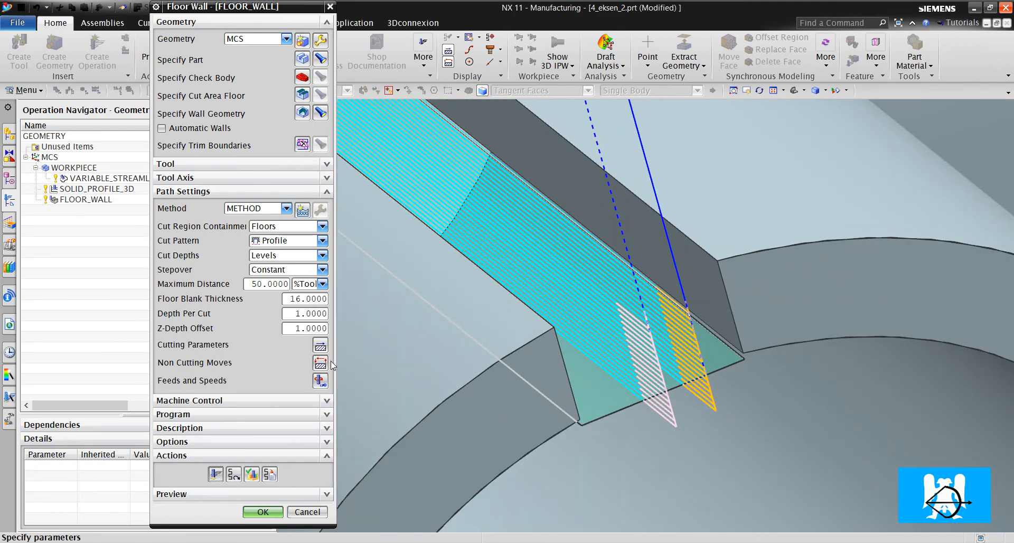
# Step: Set the floor wall operation's transfer type to Direct/Previous Plane backup both between regions and within regions
pyautogui.click(319, 360)
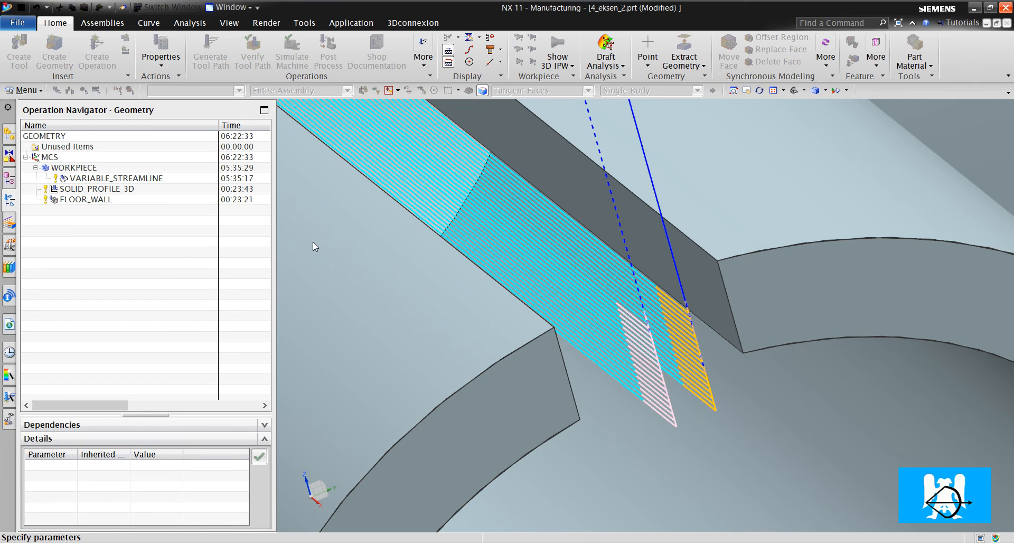
pyautogui.click(212, 175)
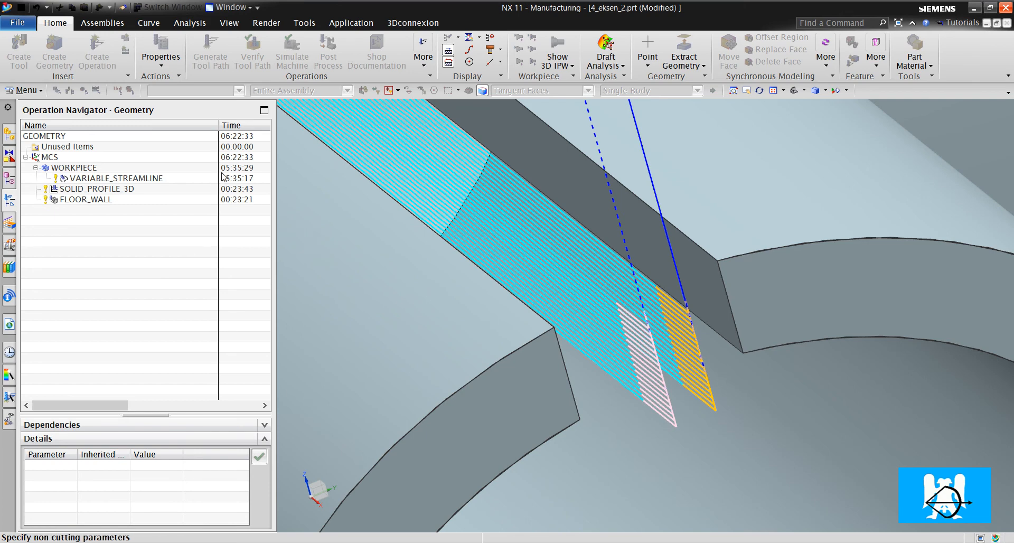
pyautogui.click(292, 249)
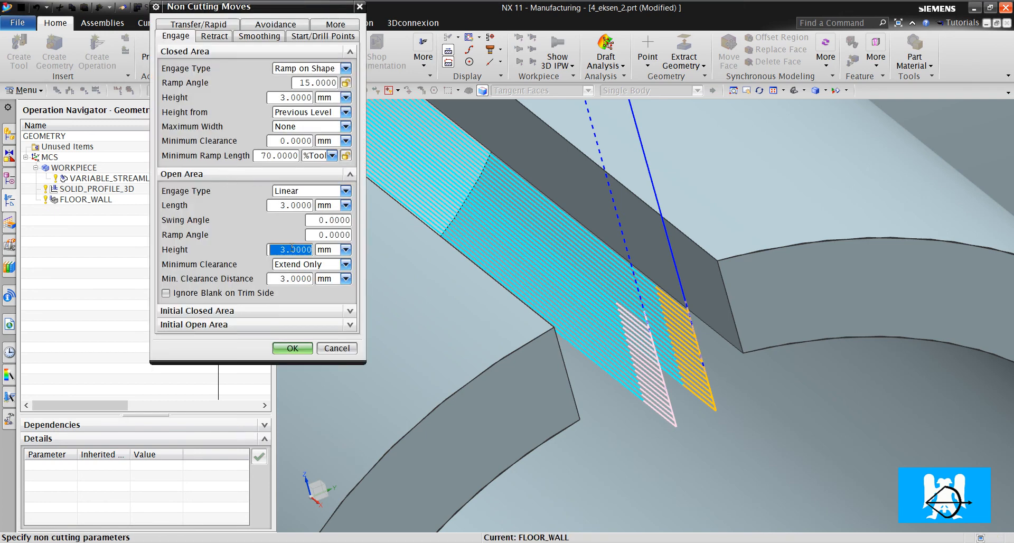
pyautogui.click(198, 24)
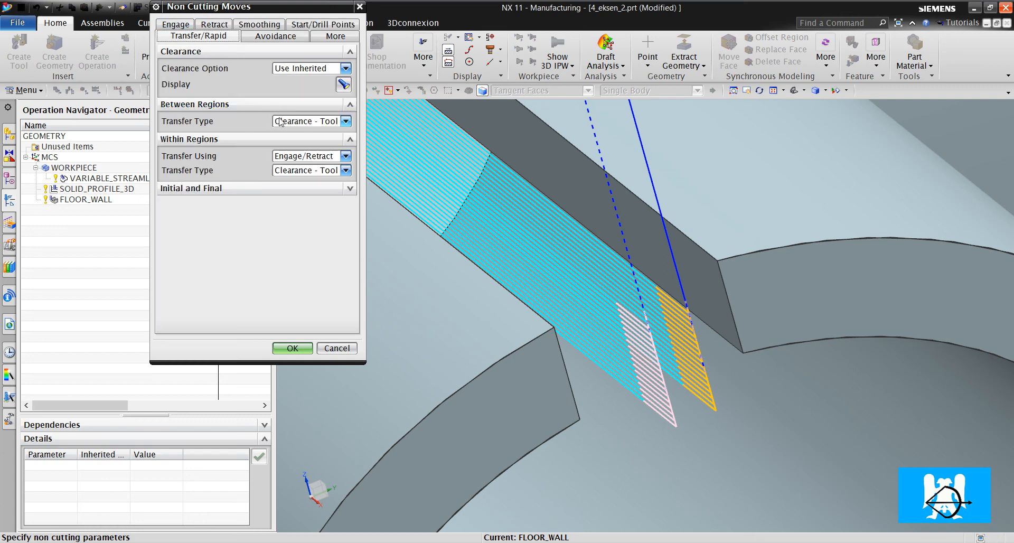
pyautogui.click(295, 128)
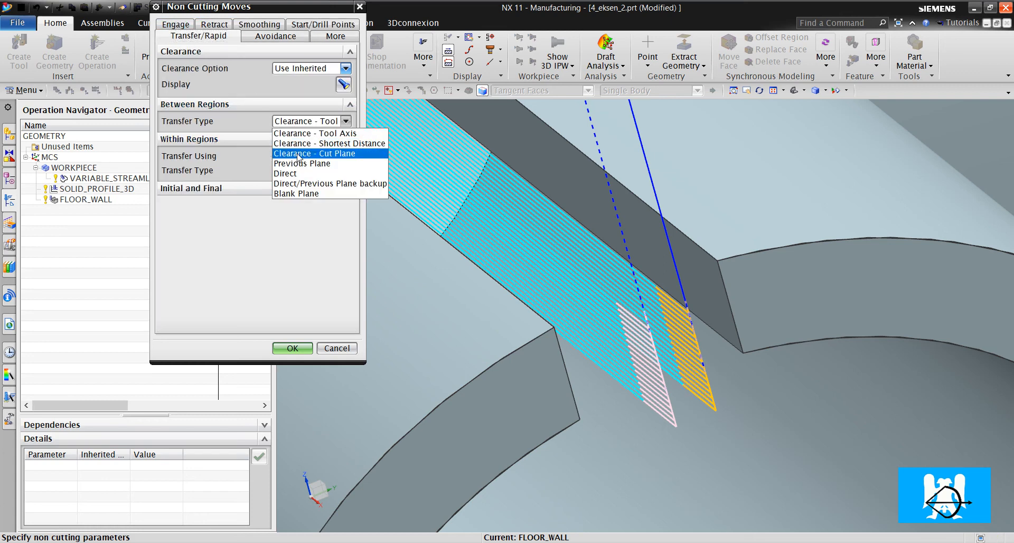
pyautogui.click(309, 182)
pyautogui.click(310, 185)
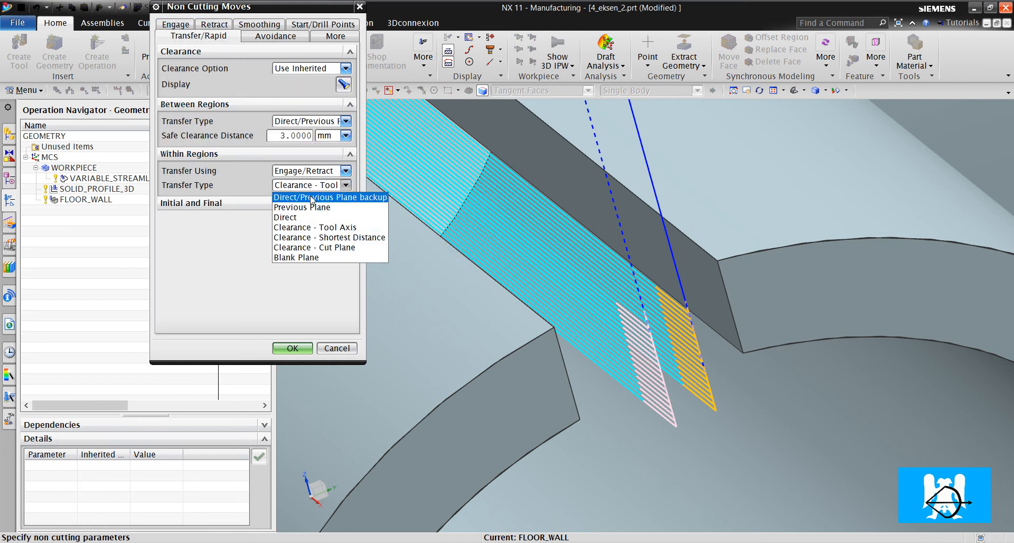
pyautogui.click(307, 192)
pyautogui.click(296, 349)
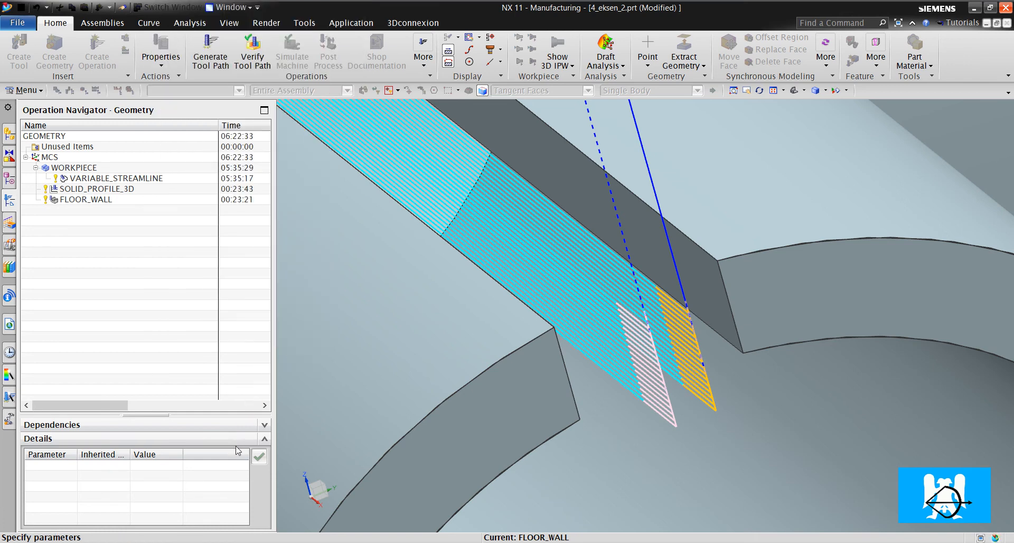
# Step: Regenerate the floor wall tool path, inspect its transfer moves along the slot, and accept the operation
pyautogui.click(215, 489)
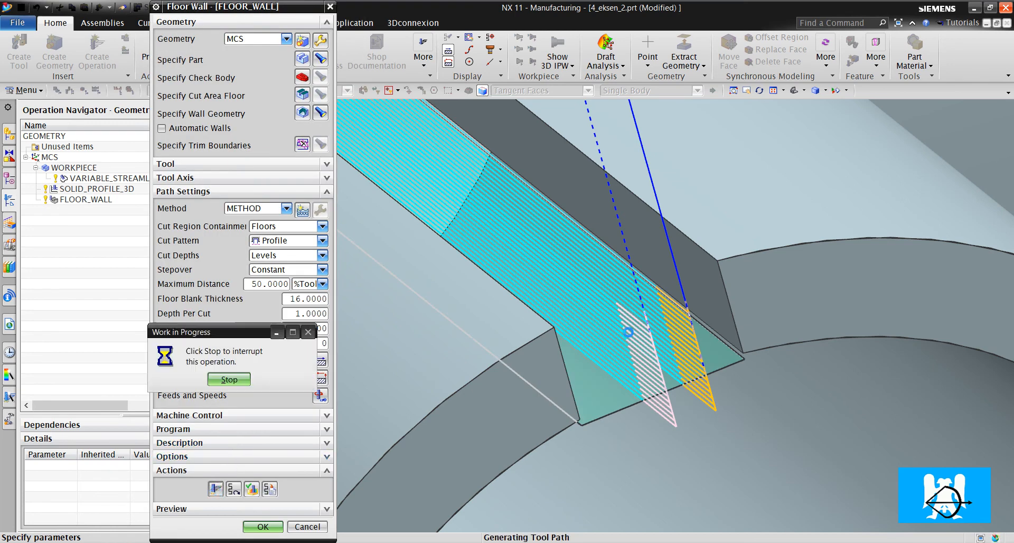
pyautogui.click(517, 296)
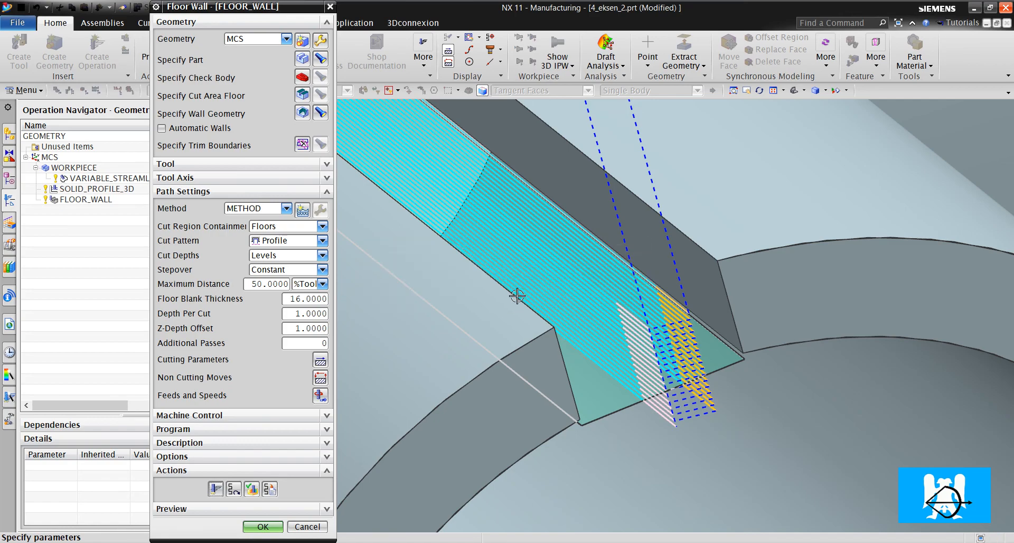
pyautogui.scroll(-5, 523, 297)
pyautogui.scroll(6, 442, 199)
pyautogui.scroll(2, 445, 166)
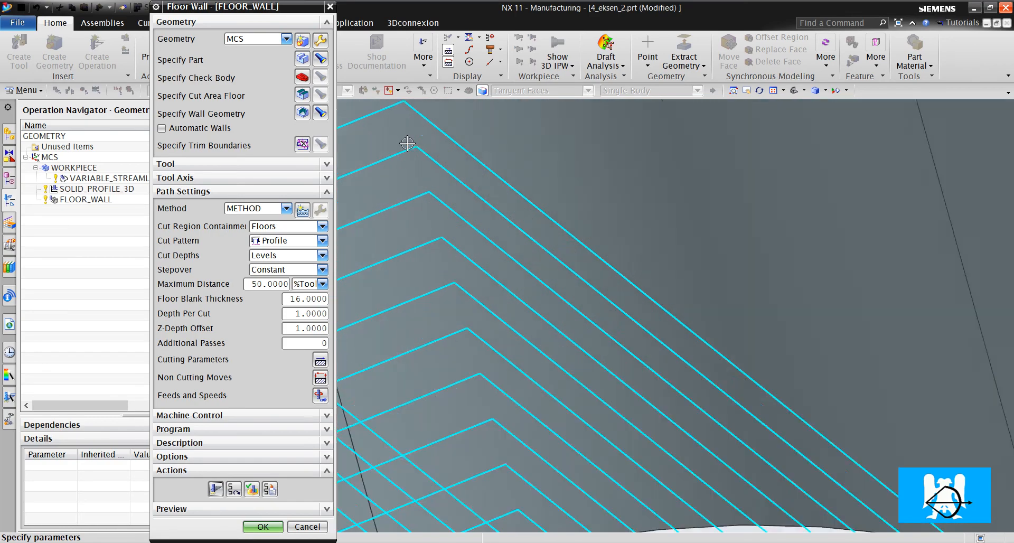
pyautogui.scroll(-5, 561, 244)
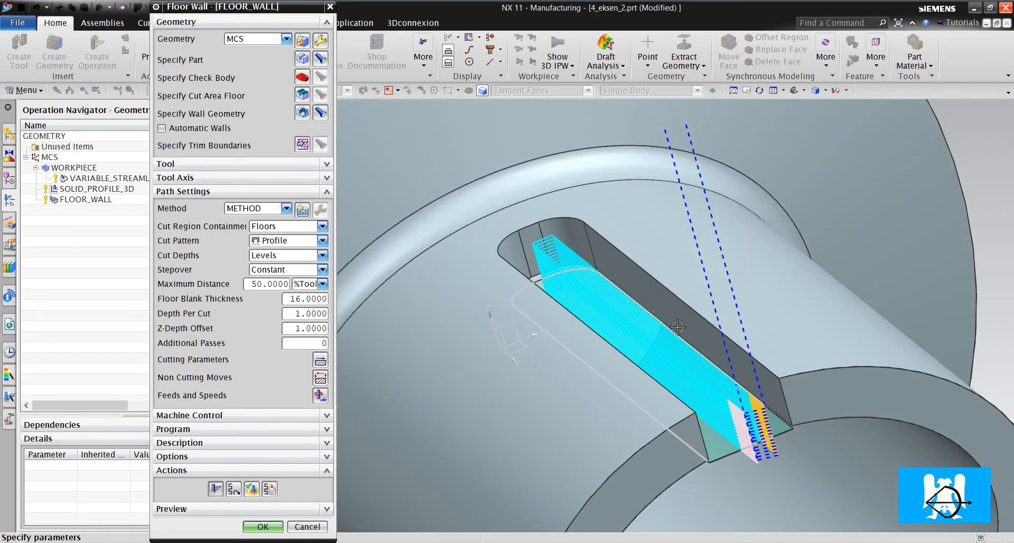
pyautogui.moveTo(677, 328); pyautogui.dragTo(668, 477, button='middle')
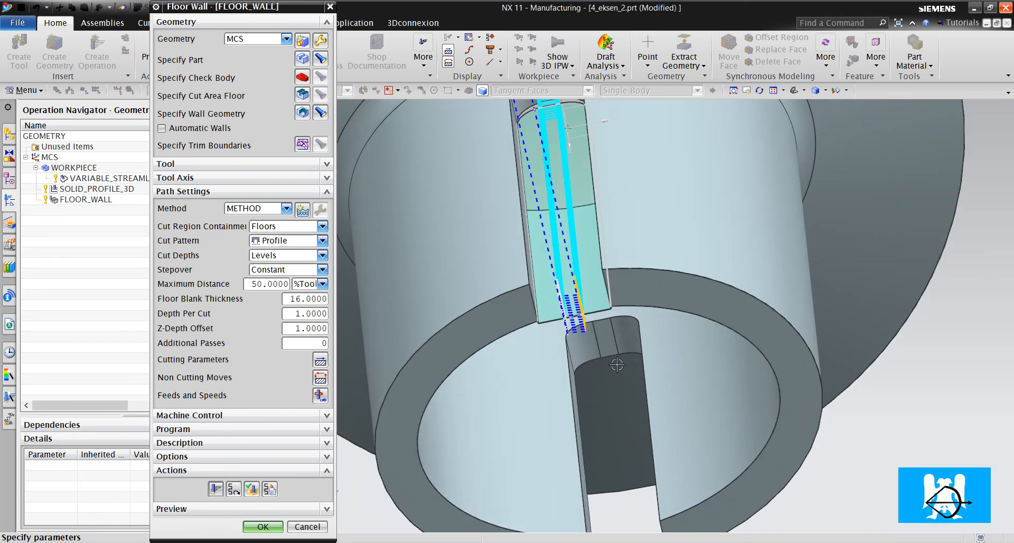
pyautogui.scroll(-5, 617, 364)
pyautogui.scroll(4, 639, 372)
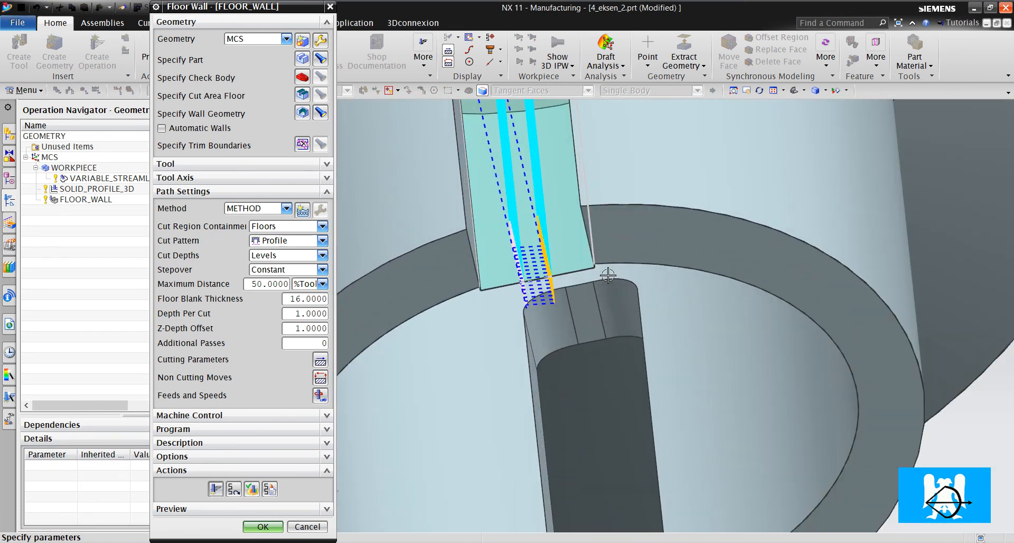
pyautogui.scroll(-2, 609, 310)
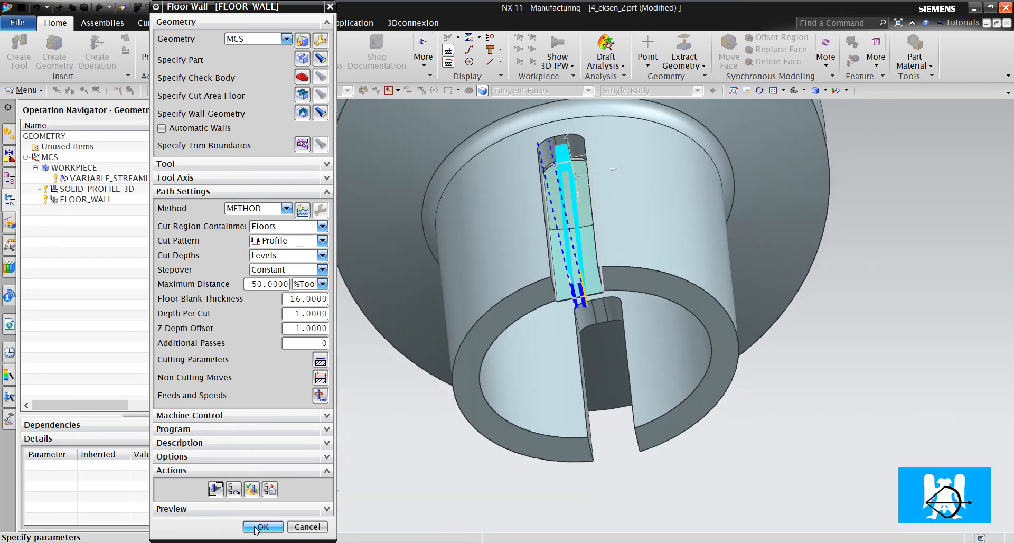
pyautogui.click(263, 527)
# Step: Mirror the FLOOR_WALL operation about the datum coordinate system's XY plane, generating the mirrored tool path under MCS
pyautogui.rightClick(97, 205)
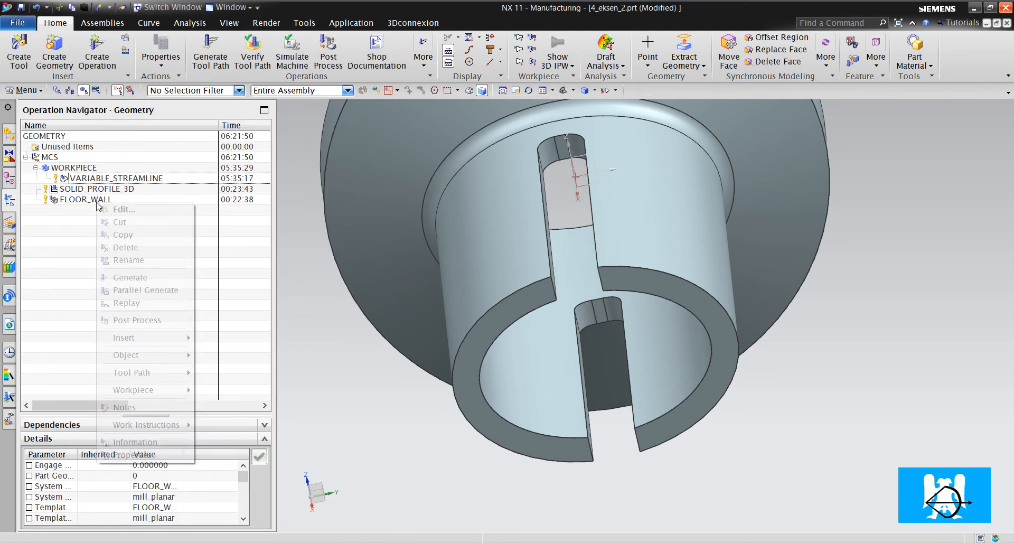
pyautogui.moveTo(140, 355)
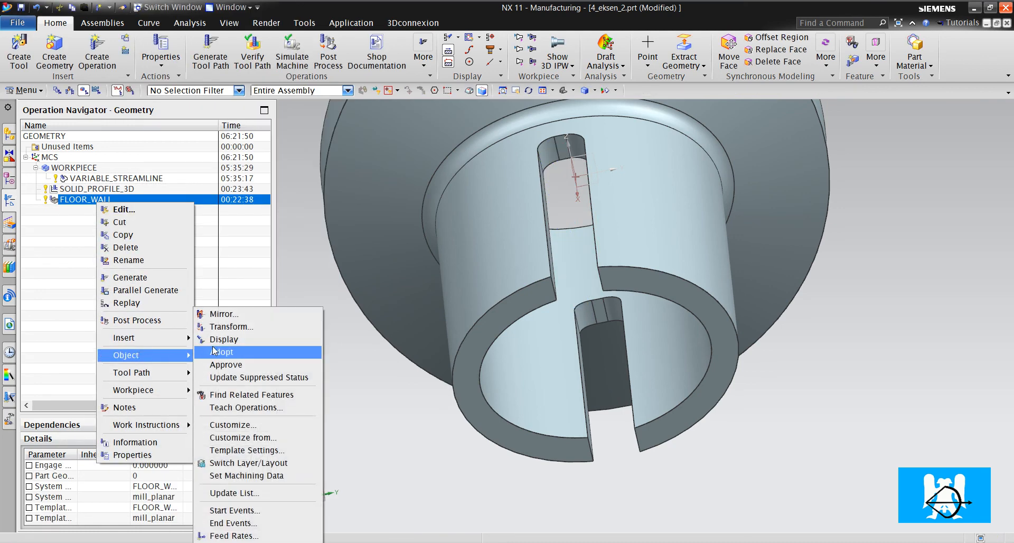
pyautogui.click(223, 314)
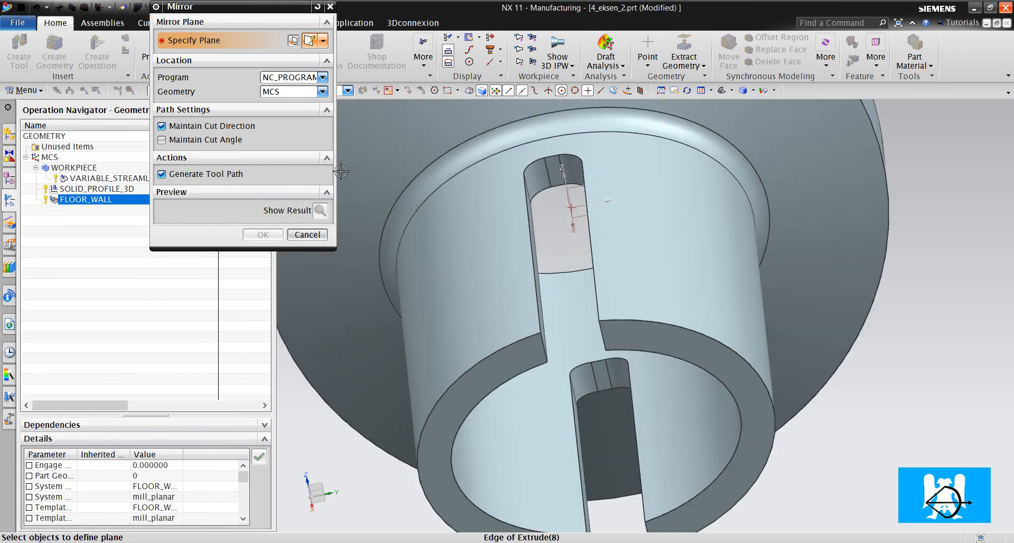
pyautogui.scroll(5, 545, 219)
pyautogui.click(613, 195)
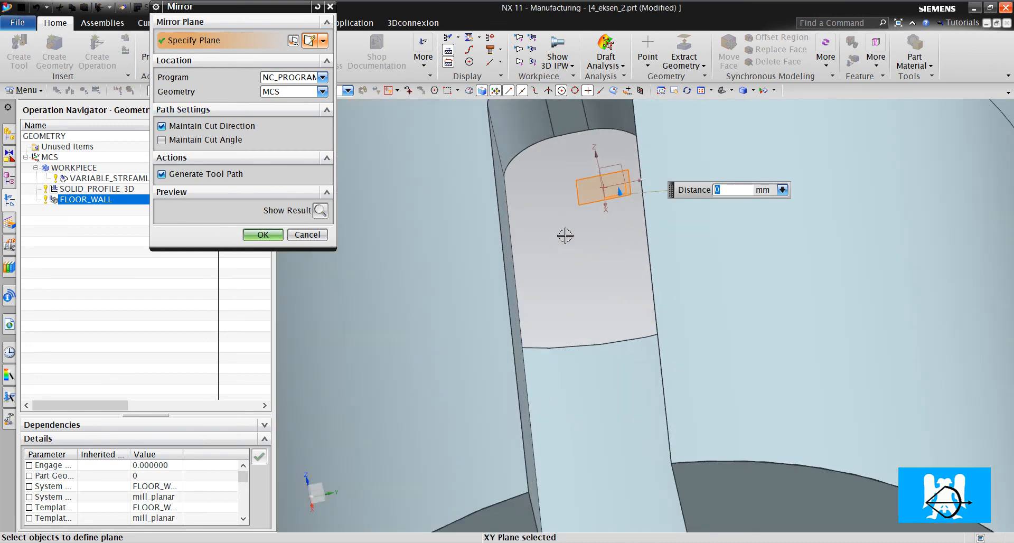
pyautogui.scroll(-5, 565, 236)
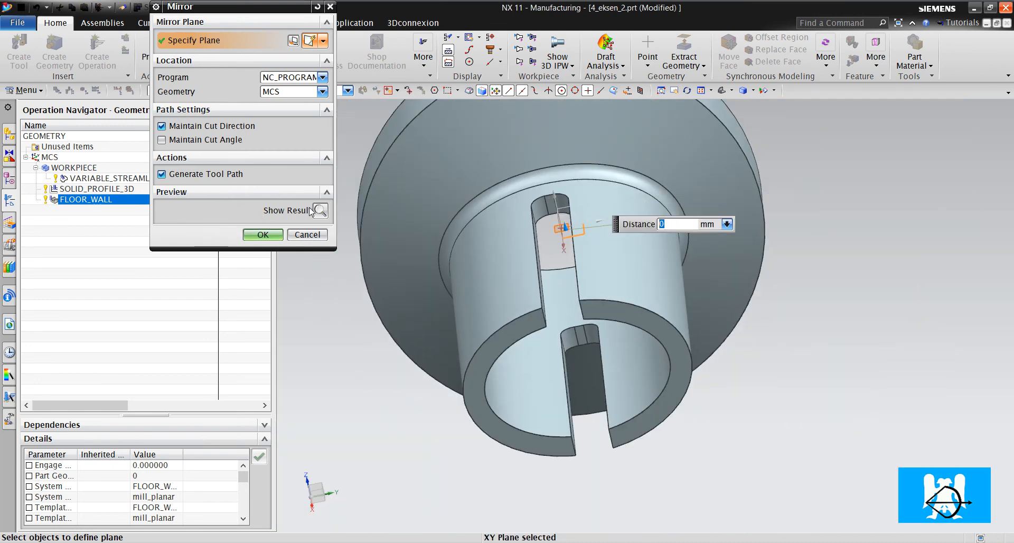
pyautogui.click(318, 210)
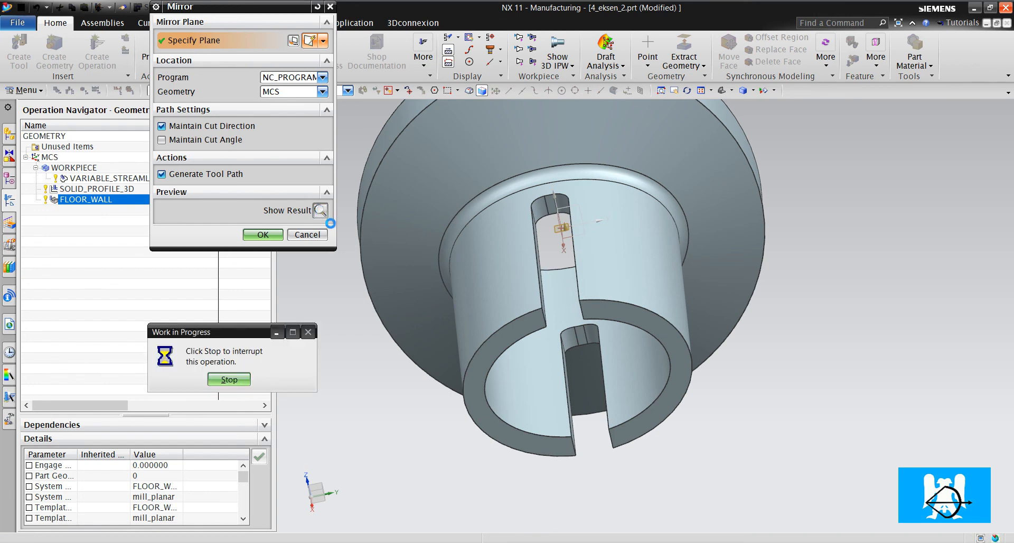
pyautogui.click(279, 237)
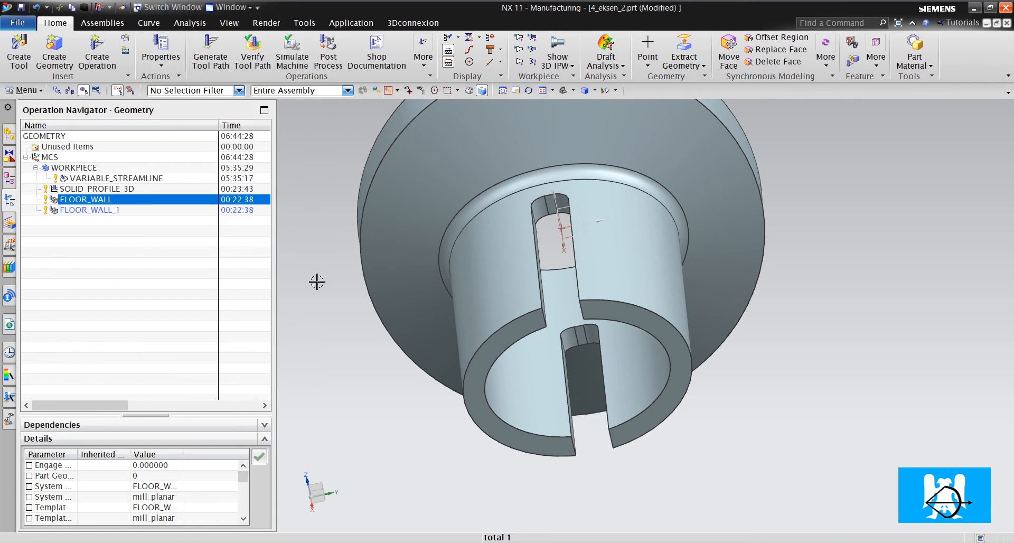
# Step: Compare the tool paths of FLOOR_WALL and its mirrored copy in the two opposite slots of the tube
pyautogui.click(114, 210)
pyautogui.click(116, 201)
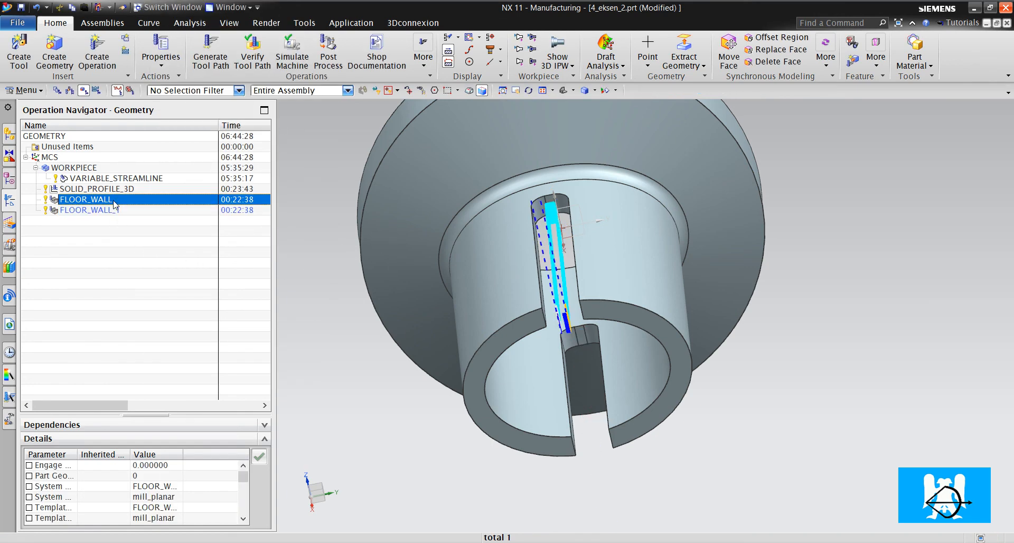
pyautogui.click(116, 211)
pyautogui.scroll(-2, 581, 343)
pyautogui.scroll(10, 511, 258)
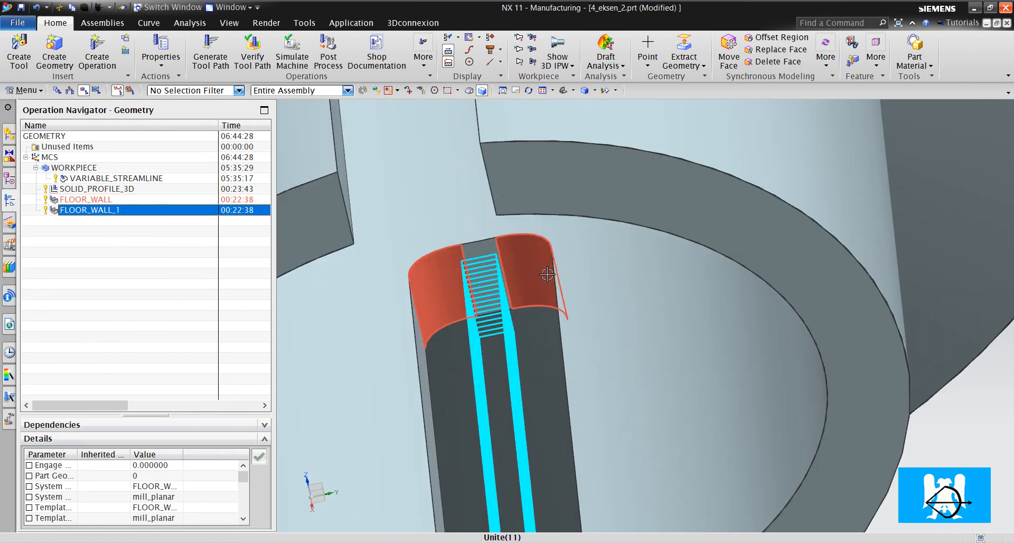
pyautogui.scroll(-6, 510, 257)
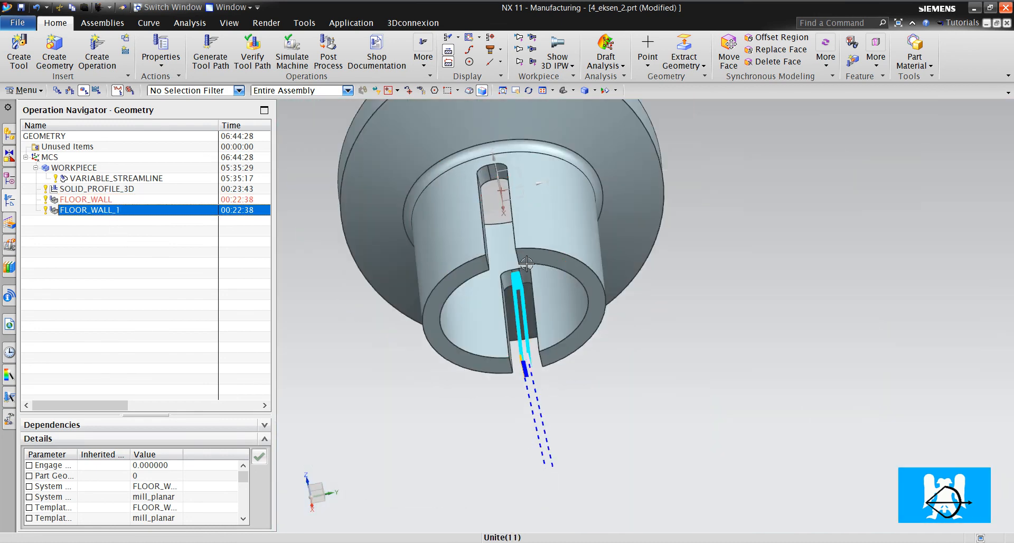
pyautogui.moveTo(530, 283); pyautogui.dragTo(567, 280, button='middle')
pyautogui.click(135, 275)
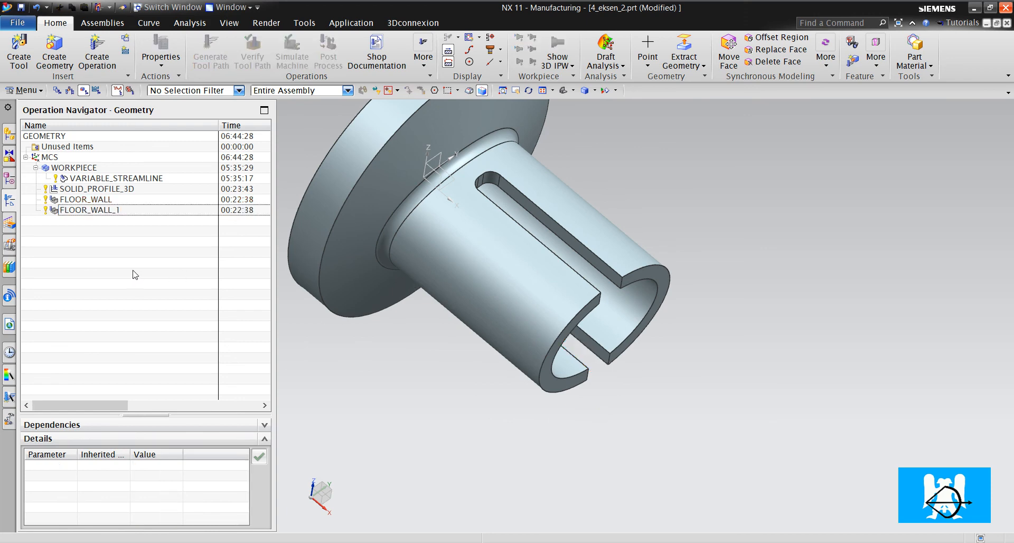
pyautogui.scroll(-4, 642, 378)
pyautogui.scroll(3, 642, 379)
pyautogui.scroll(-2, 641, 367)
pyautogui.scroll(2, 697, 364)
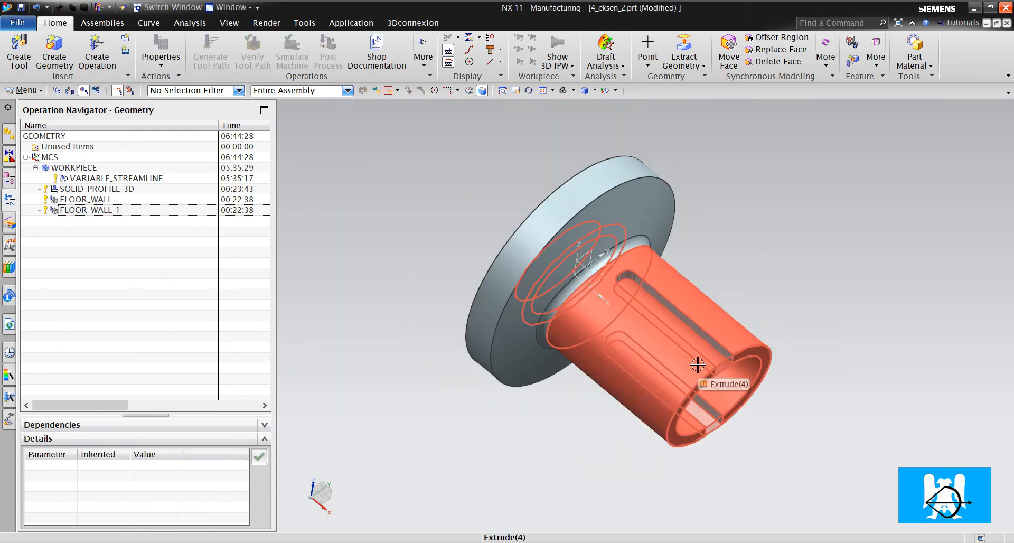